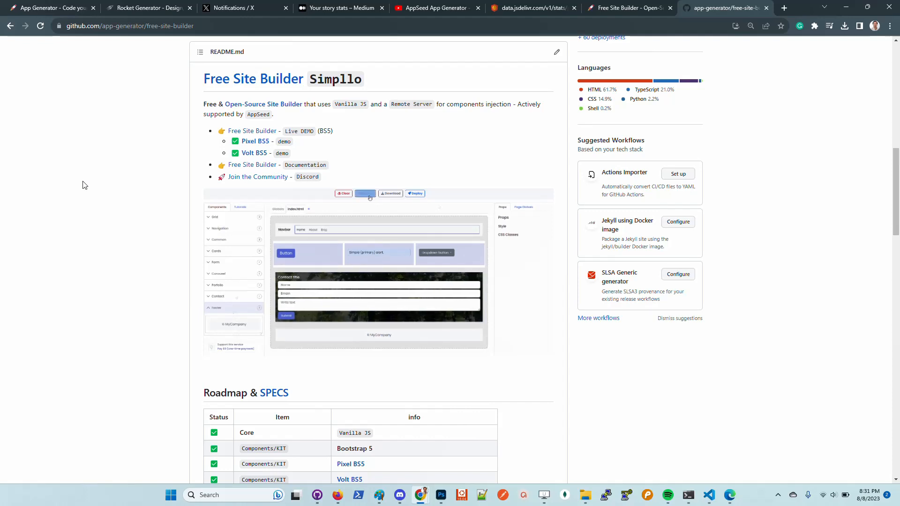
Open the Volt BS5 builder demo linked in the README in a new browser window.
right_click(254, 157)
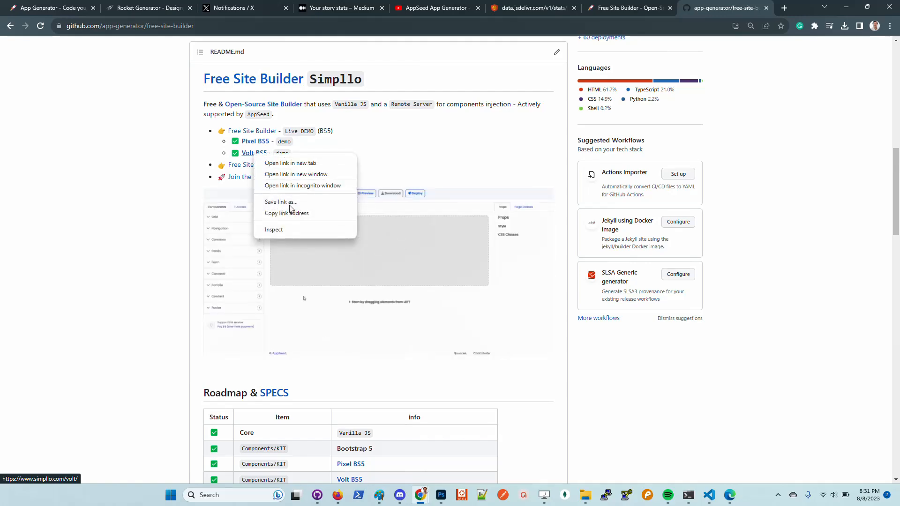
left_click(157, 195)
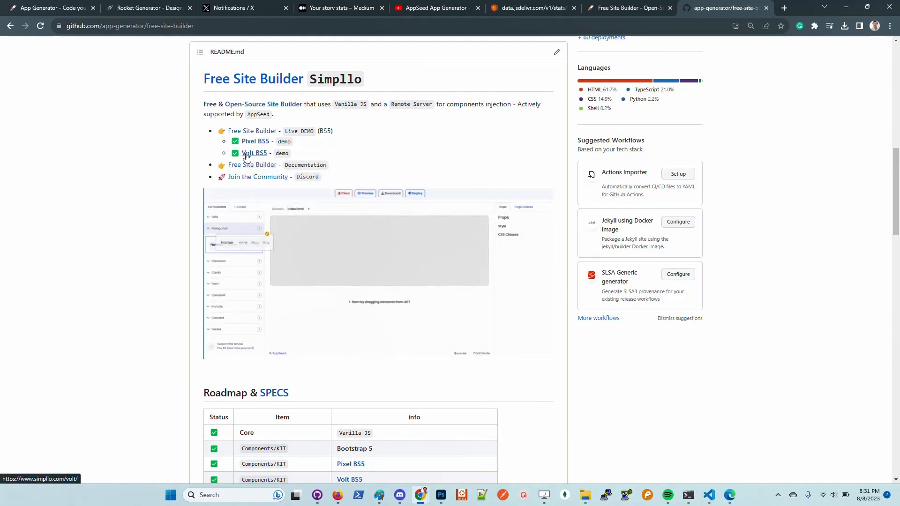
scroll(111, 219, "up", 10)
scroll(123, 120, "up", 2)
scroll(125, 271, "down", 10)
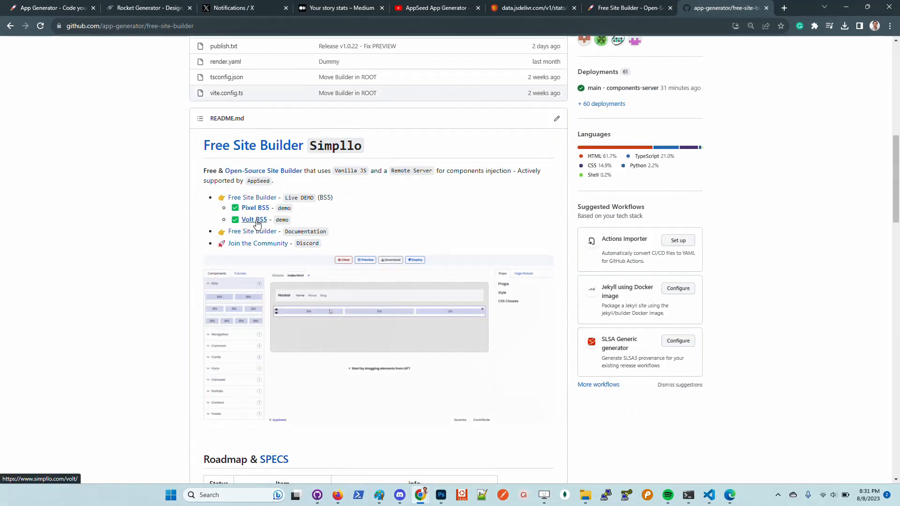
right_click(256, 220)
left_click(290, 242)
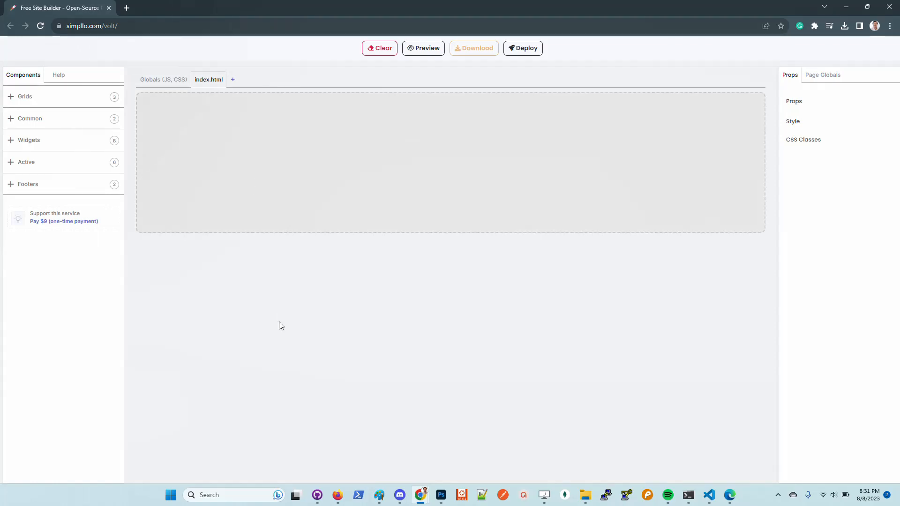
Clear the index.html canvas and add a two-column 50% / 50% grid row to it.
key("ctrl+plus")
key("ctrl+plus")
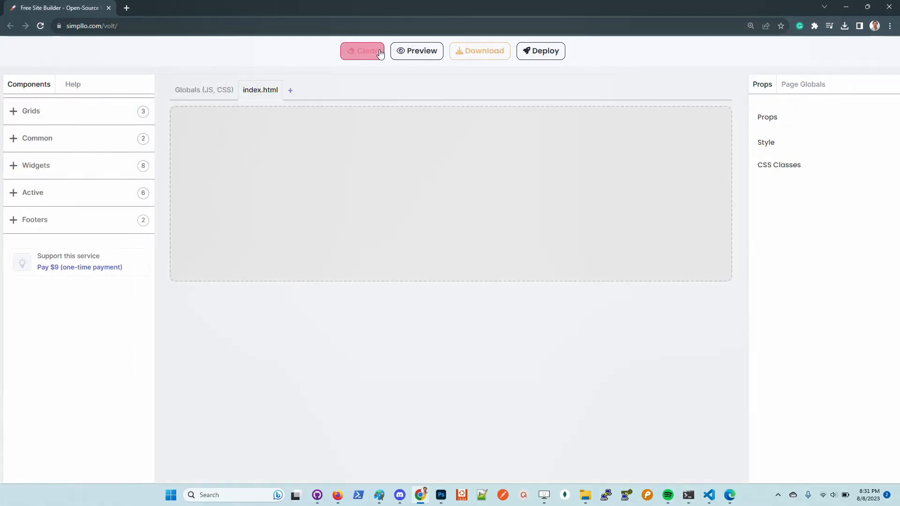
left_click(363, 52)
left_click(473, 186)
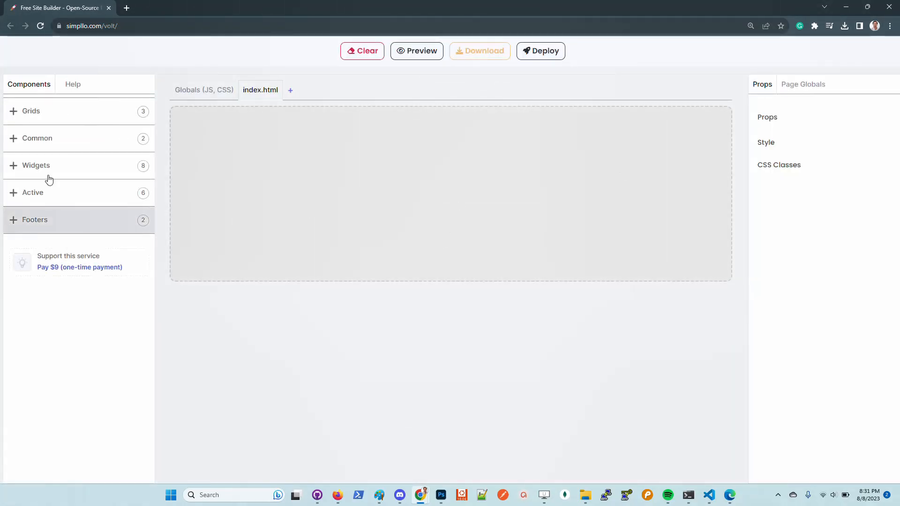
left_click(56, 118)
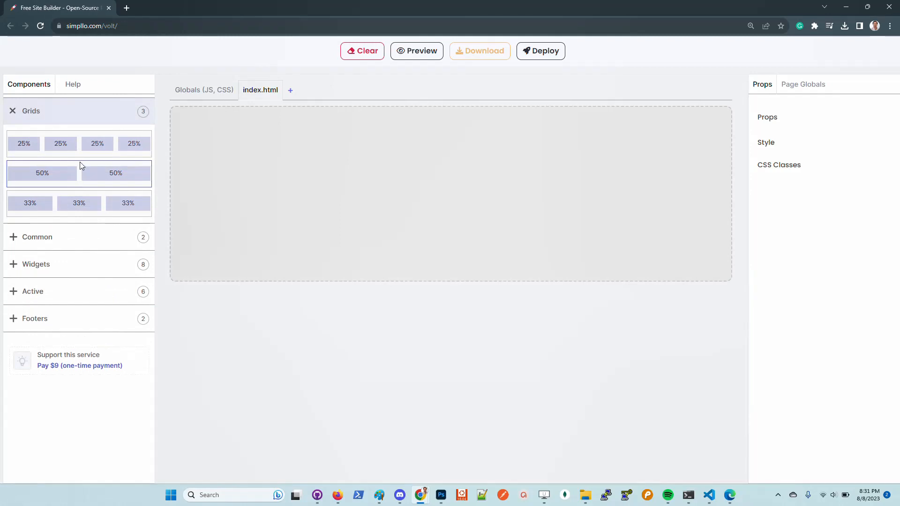
left_click_drag(80, 164, 249, 139)
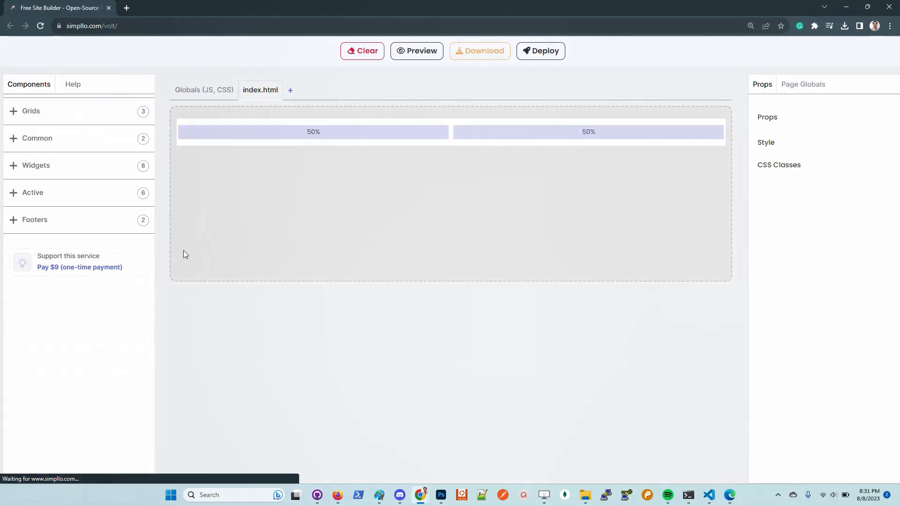
Add the Revenue widget to the first column of the grid row.
left_click(57, 167)
scroll(103, 348, "down", 3)
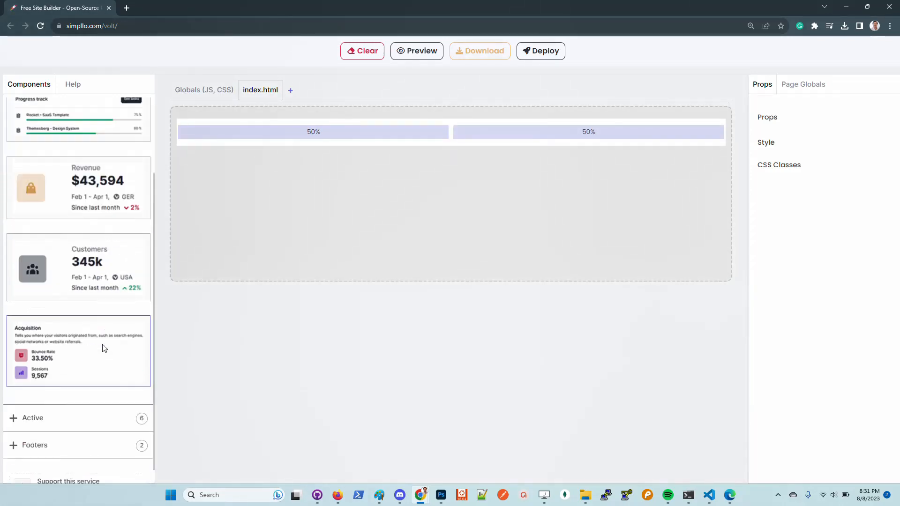
scroll(121, 199, "up", 3)
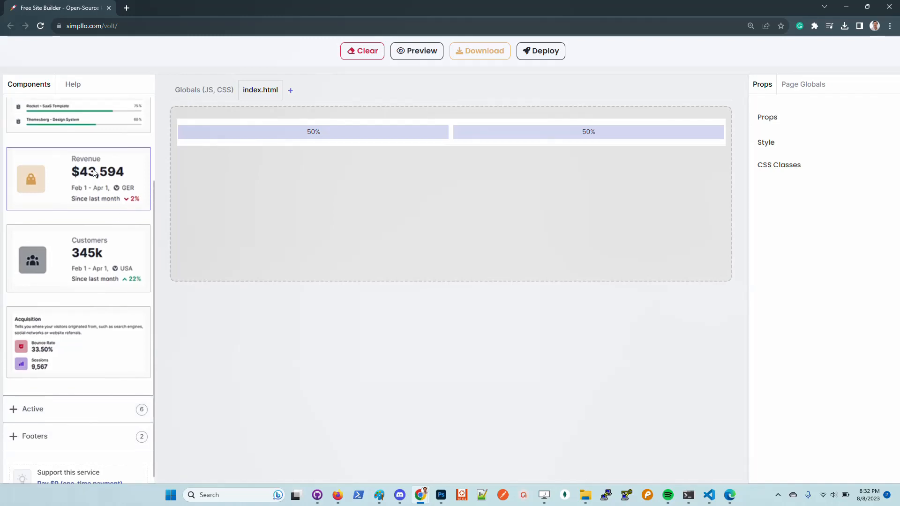
left_click_drag(76, 259, 297, 134)
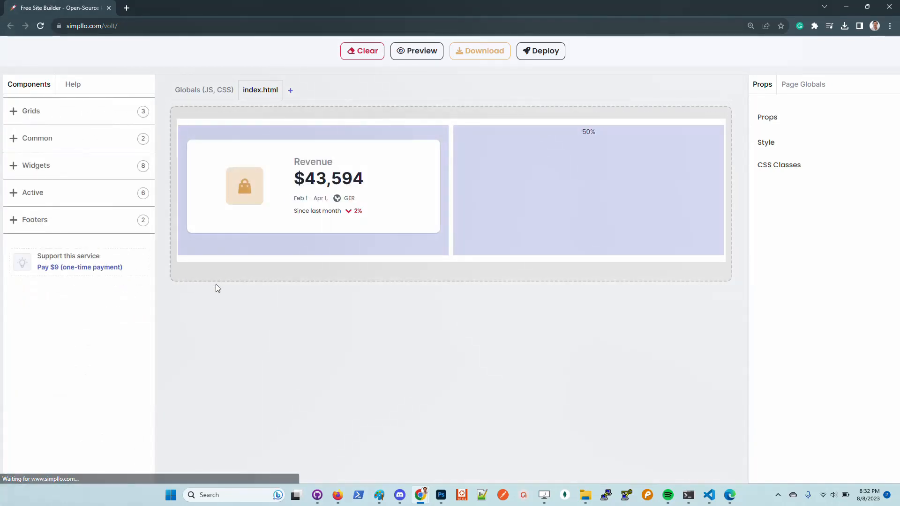
Add the Sales Value line chart from the Active components to the row's second column.
left_click(62, 170)
left_click(70, 164)
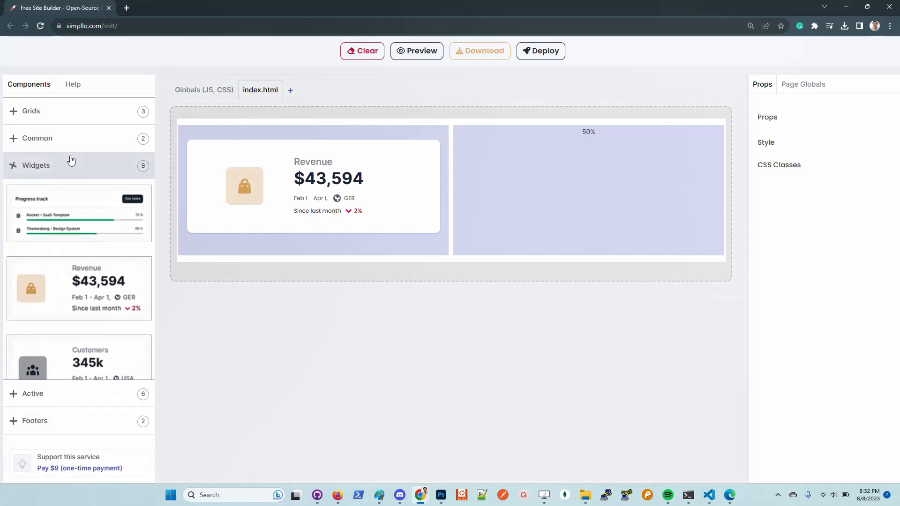
left_click(69, 197)
left_click_drag(88, 388, 562, 235)
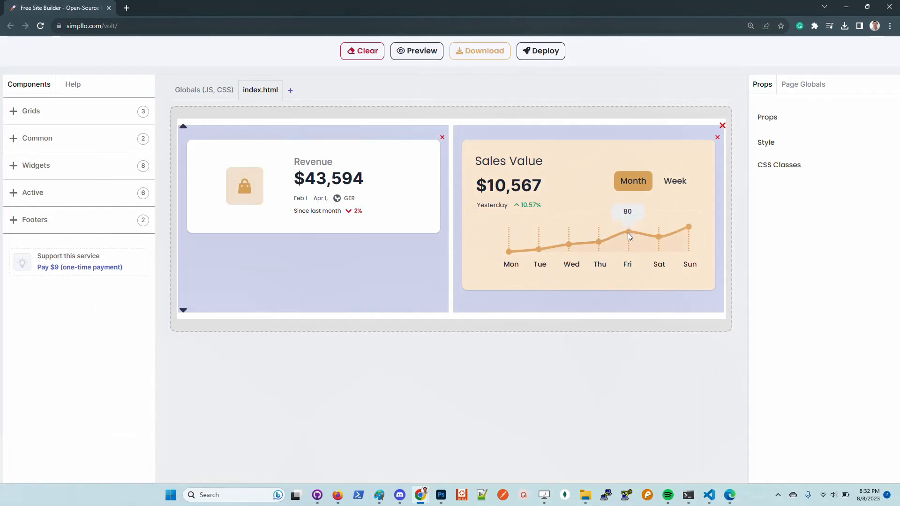
Switch to the browser window with the Volt Bootstrap 5 dashboard and view it for reference.
mouse_move(420, 497)
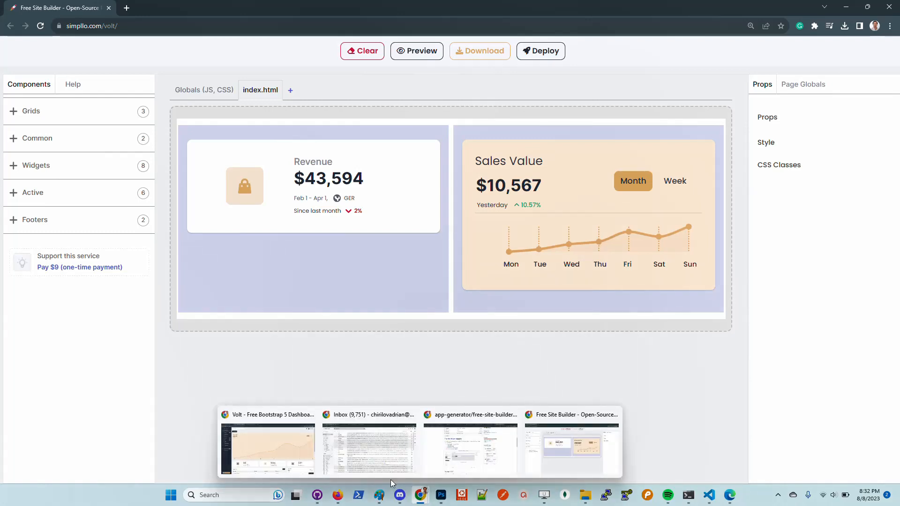
left_click(291, 450)
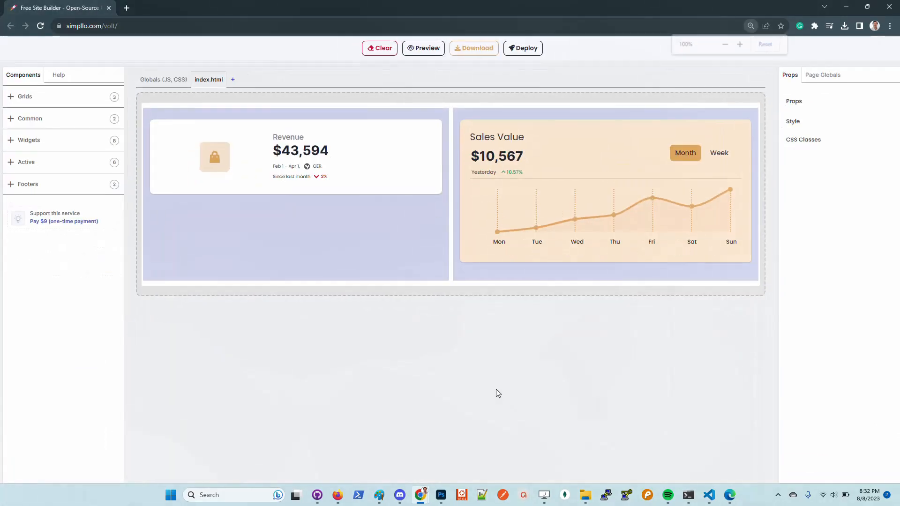
Add a second 50% / 50% grid row below the Revenue and Sales Value row.
key("ctrl+0")
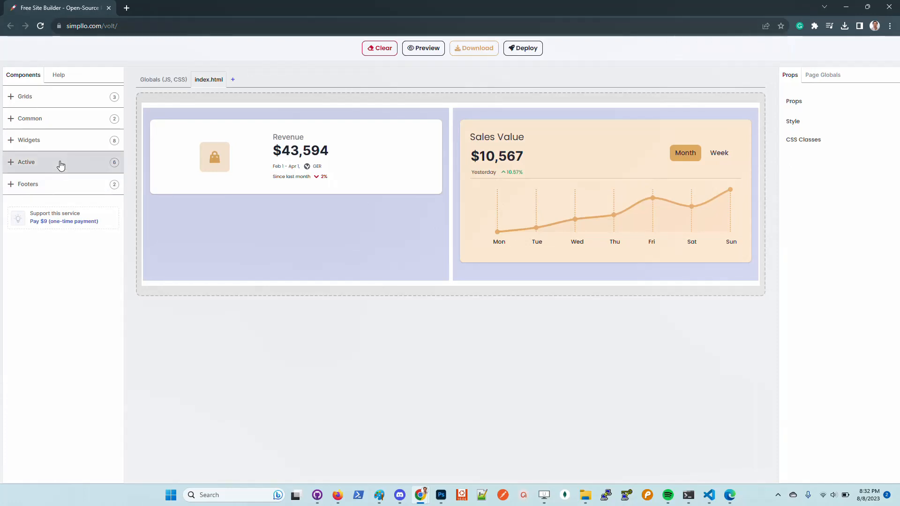
left_click(56, 98)
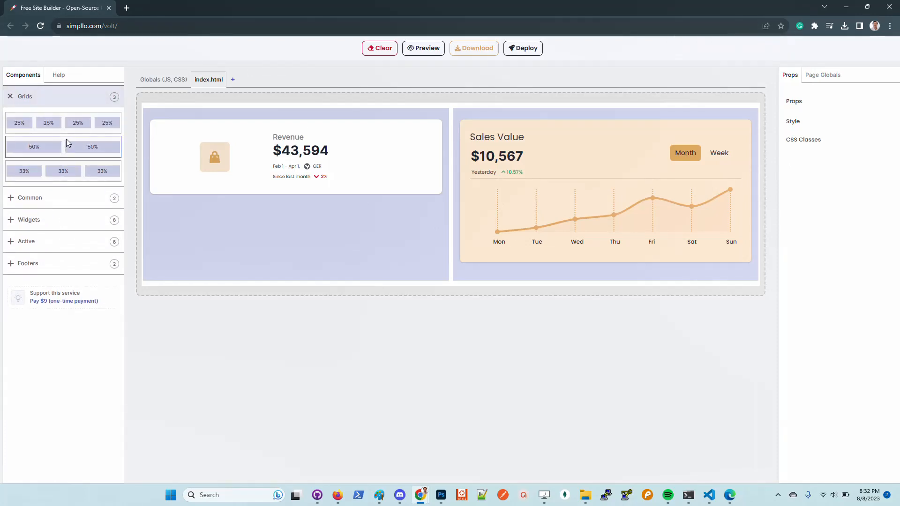
left_click_drag(68, 145, 249, 286)
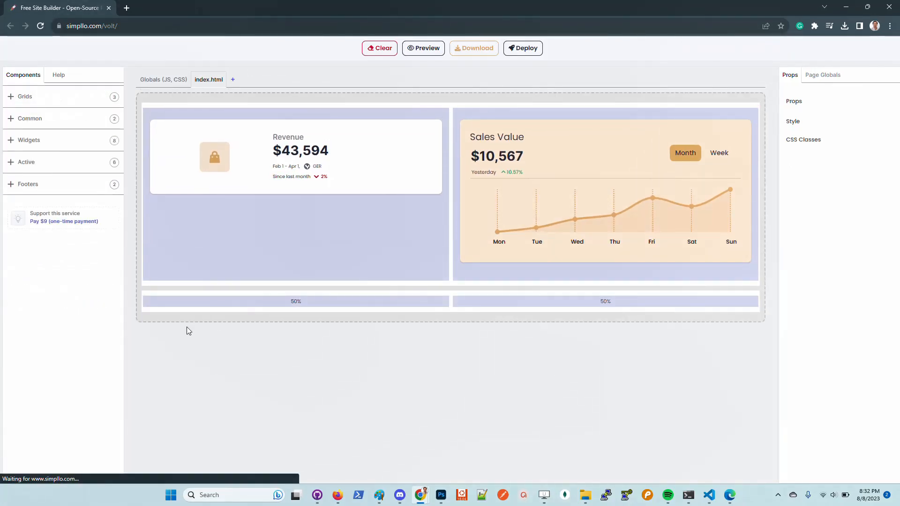
Add the Total orders bar chart from the Active components to the second row's first column.
left_click(57, 164)
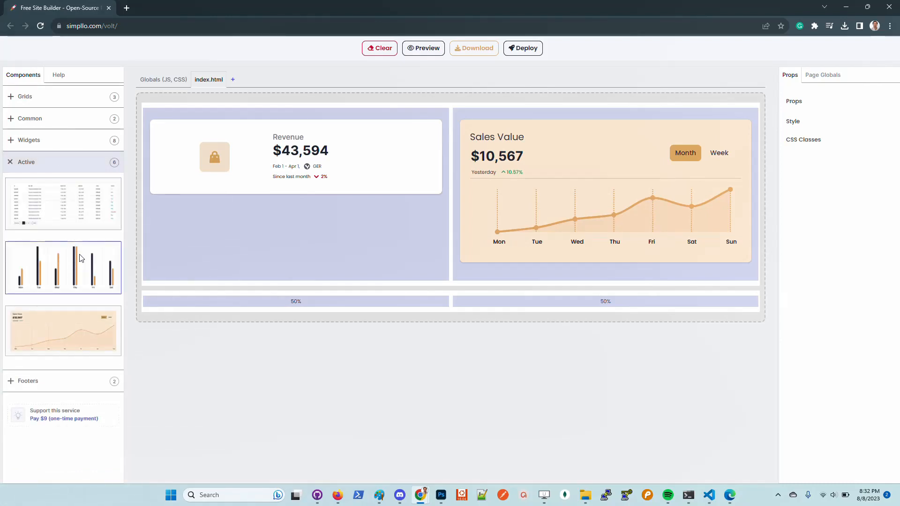
left_click_drag(87, 250, 234, 303)
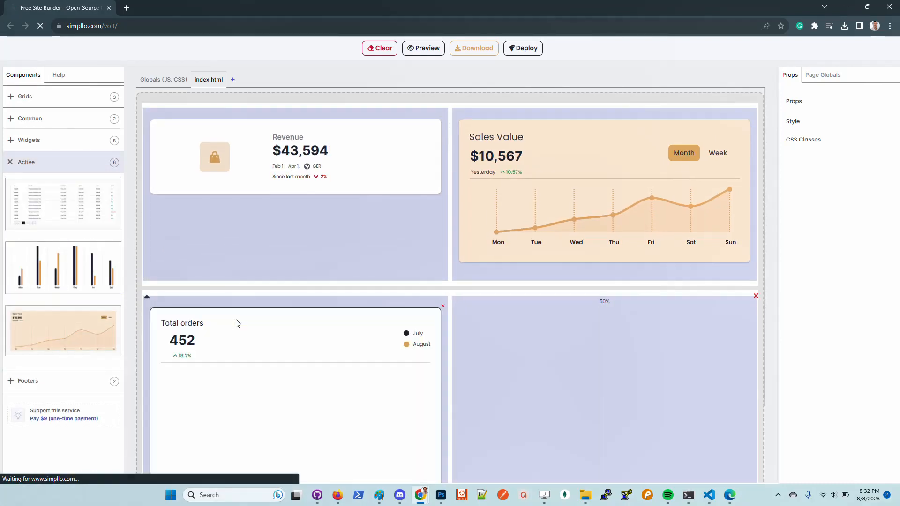
scroll(317, 340, "down", 2)
scroll(374, 319, "up", 2)
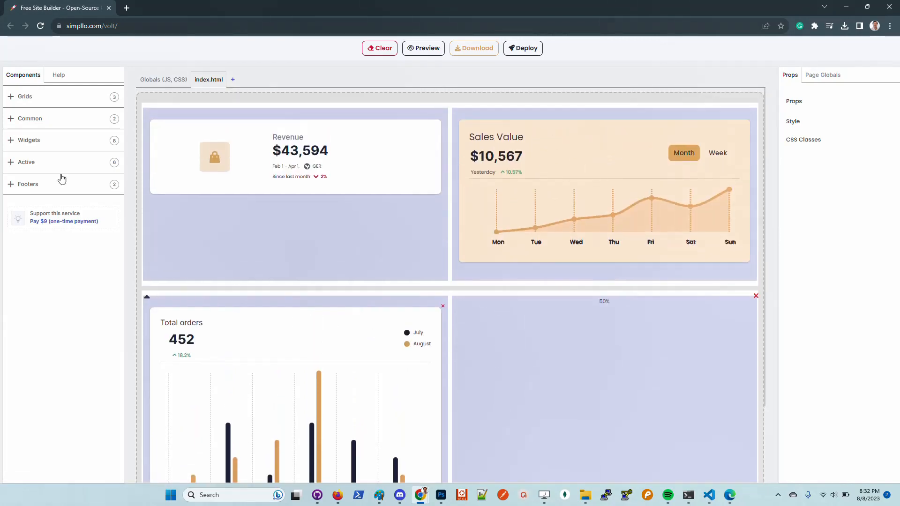
Add the Progress track widget to the second column of the second grid row.
left_click(46, 140)
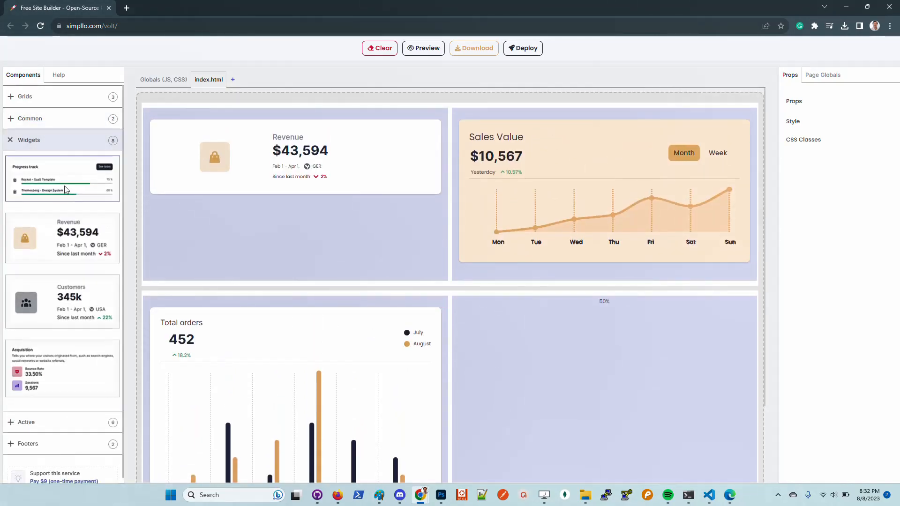
left_click_drag(60, 170, 605, 385)
scroll(535, 292, "down", 2)
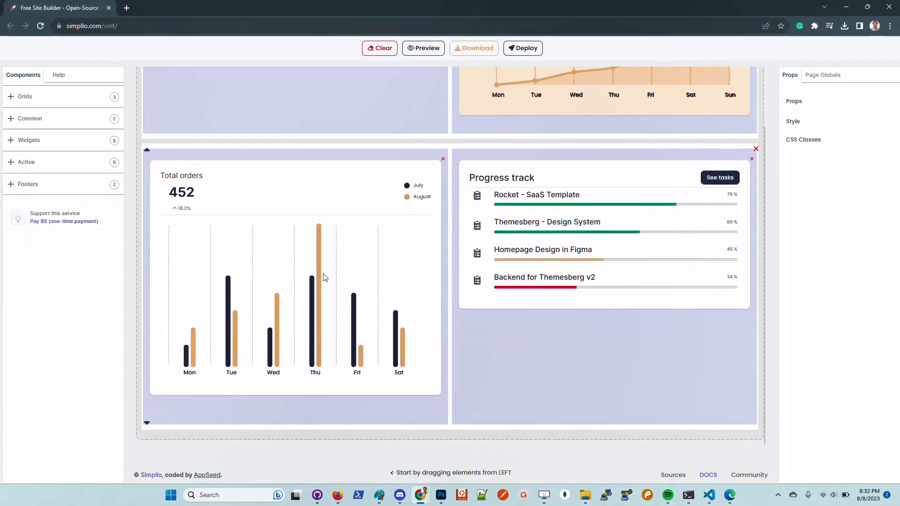
Add the subscription billing table from the Active components below the Total orders and Progress track cards and look through its rows.
scroll(322, 277, "up", 2)
left_click(47, 162)
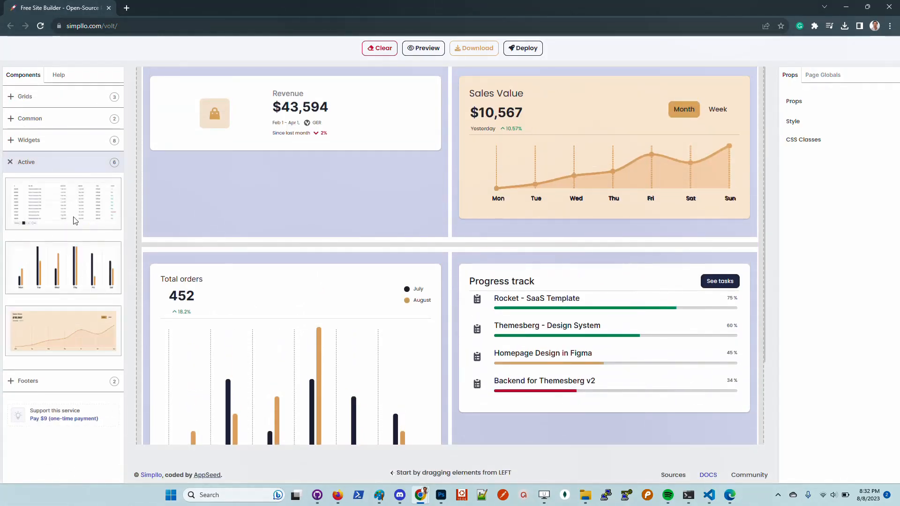
left_click_drag(77, 184, 144, 380)
scroll(453, 295, "down", 10)
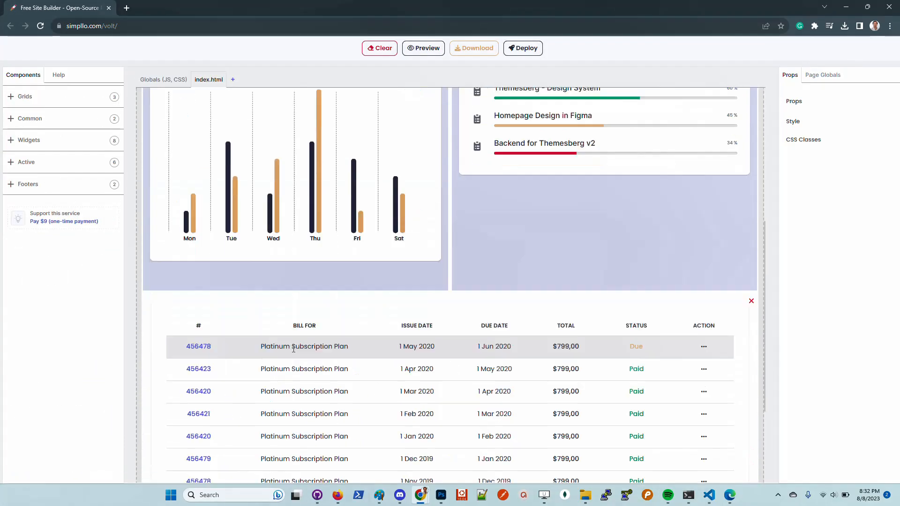
scroll(453, 295, "up", 1)
scroll(532, 262, "up", 3)
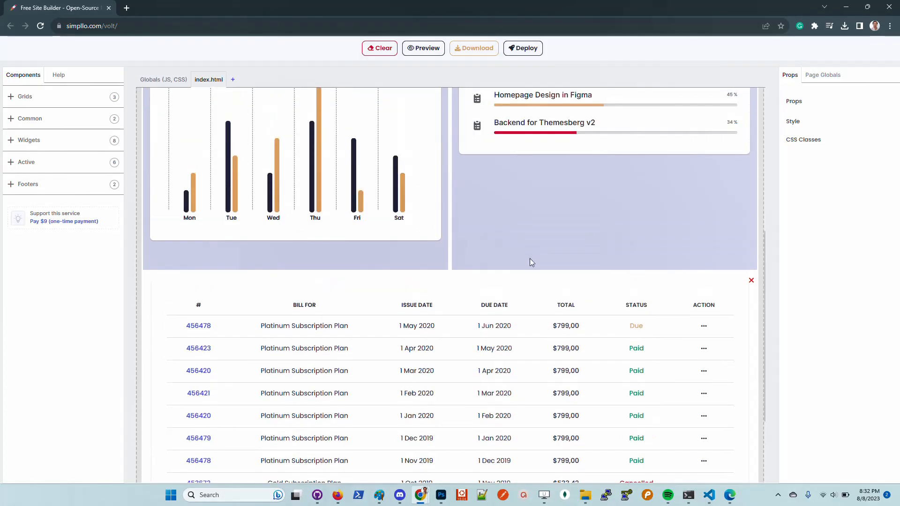
scroll(519, 307, "down", 3)
scroll(255, 434, "down", 1)
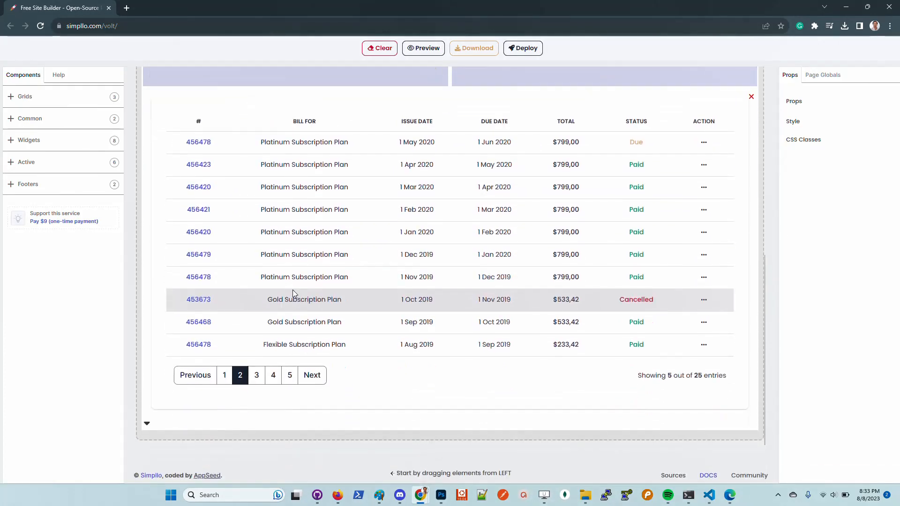
Set the style width of the "Backend for Themesberg v2" progress bar to 99%.
scroll(493, 294, "up", 8)
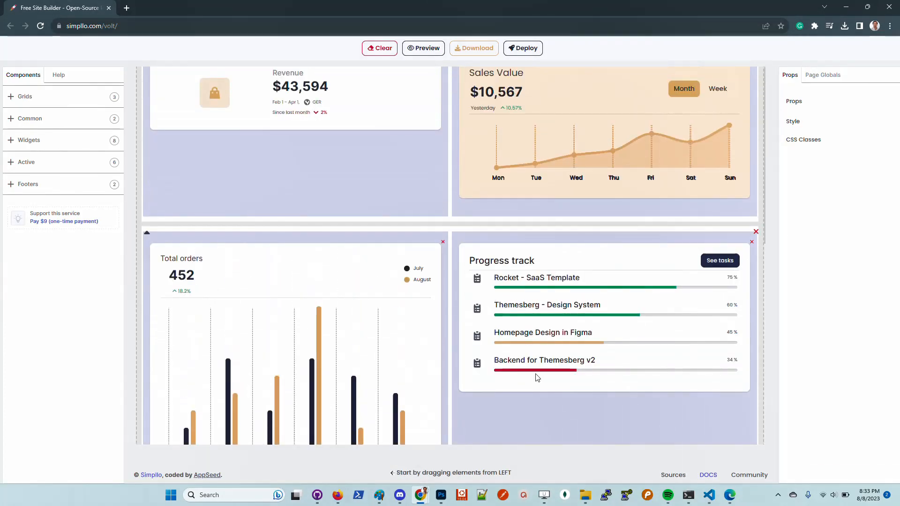
left_click(535, 371)
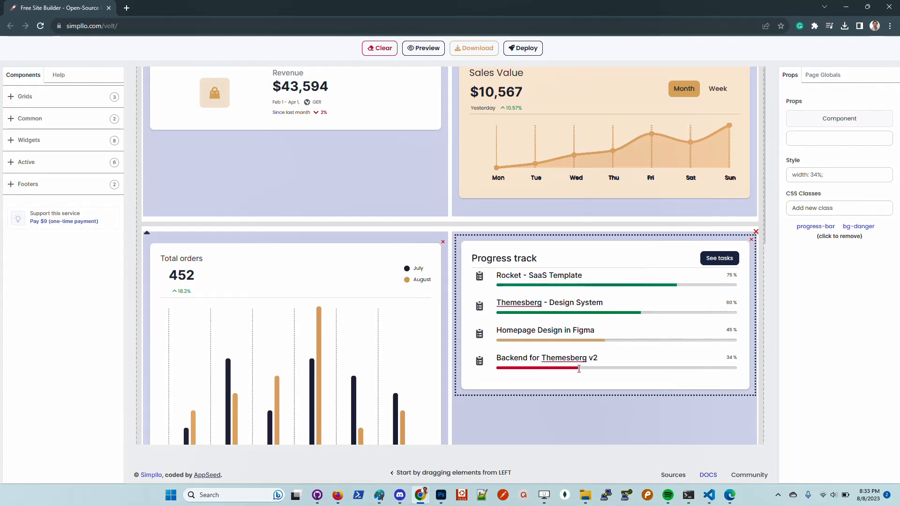
key("ctrl+minus")
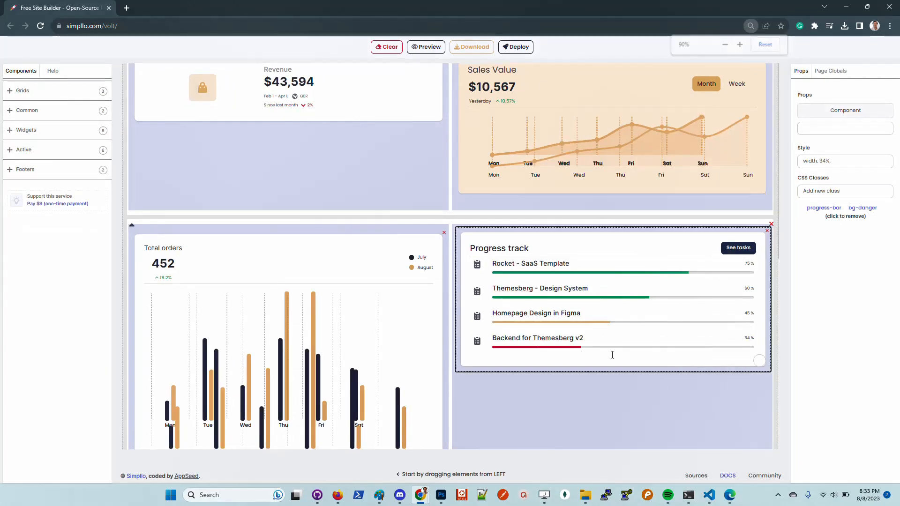
double_click(823, 161)
type("99")
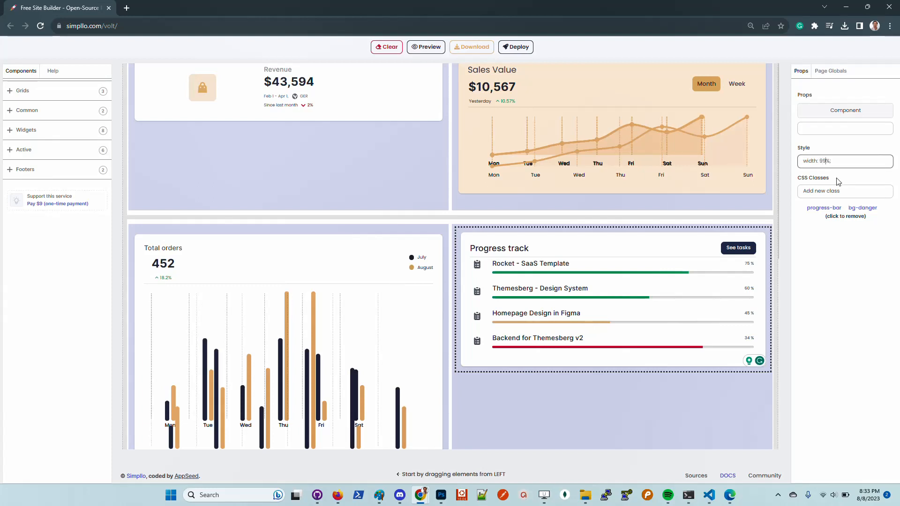
Set the style width of the "Themesberg - Design System" progress bar to 35%.
left_click(598, 298)
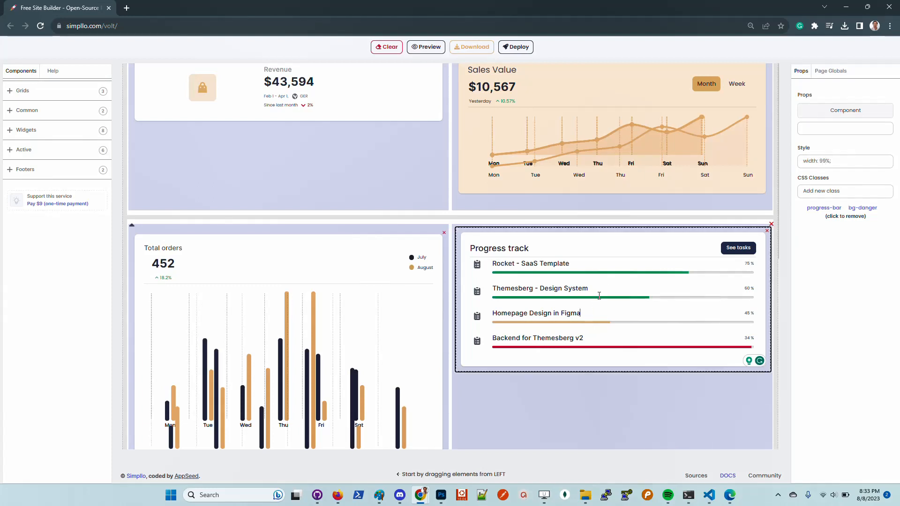
left_click(821, 161)
double_click(823, 161)
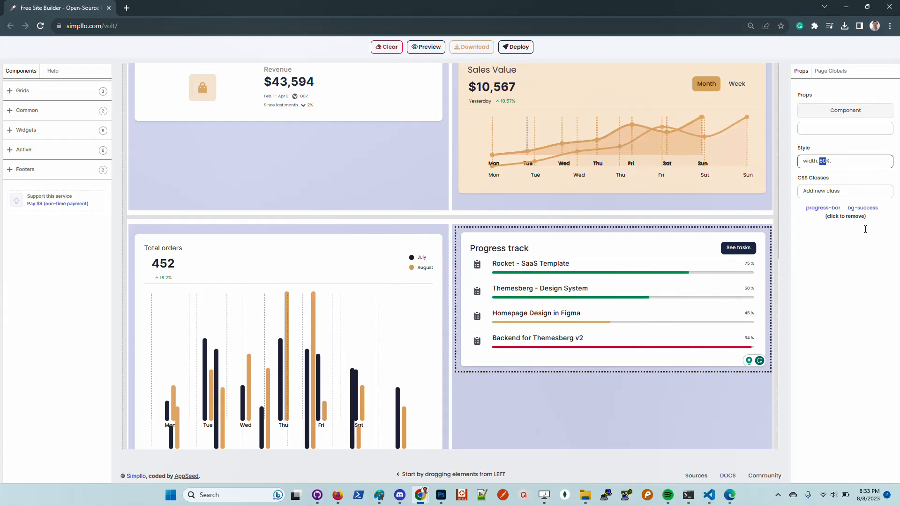
type("35")
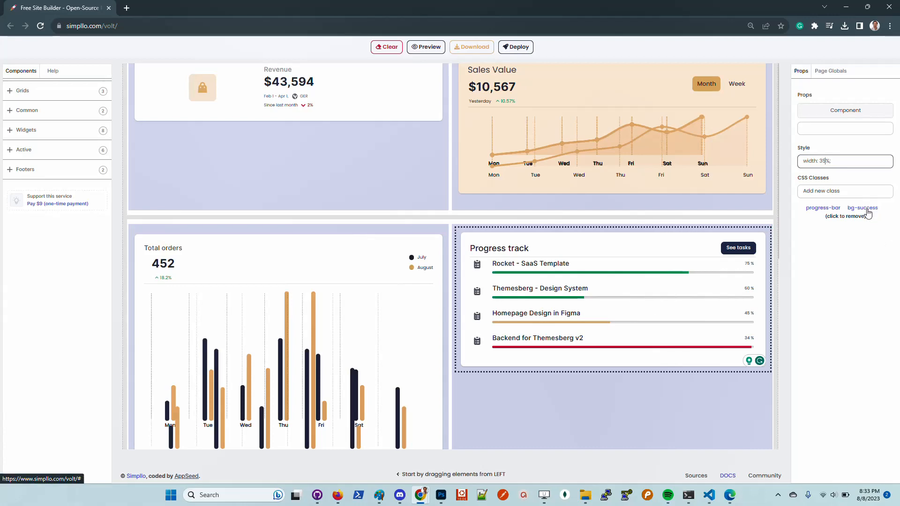
scroll(428, 324, "down", 7)
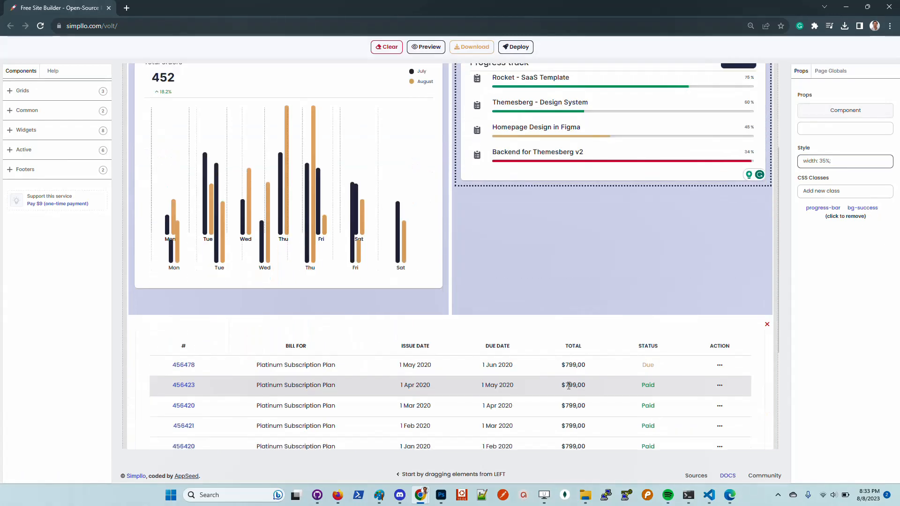
Look over the dashboard, open the builder's source repository on GitHub and locate index-cdn.html in its file list.
scroll(256, 372, "up", 5)
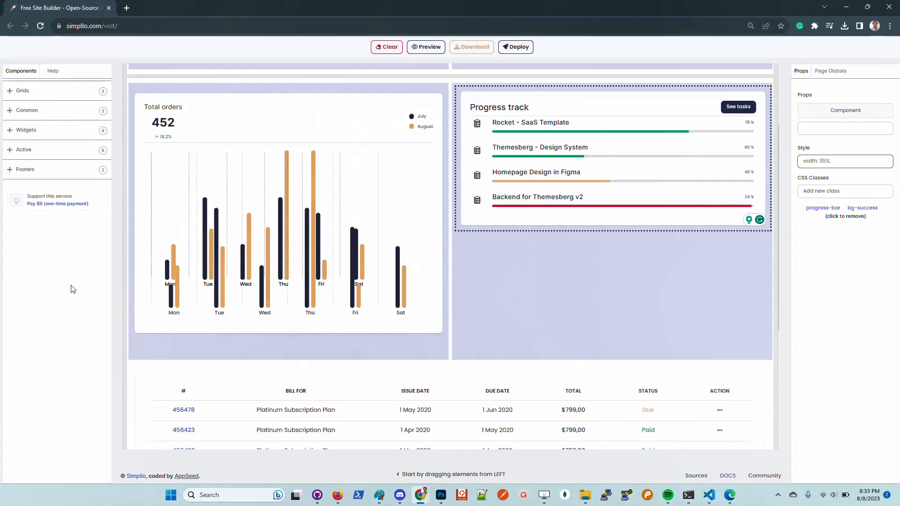
scroll(590, 309, "up", 4)
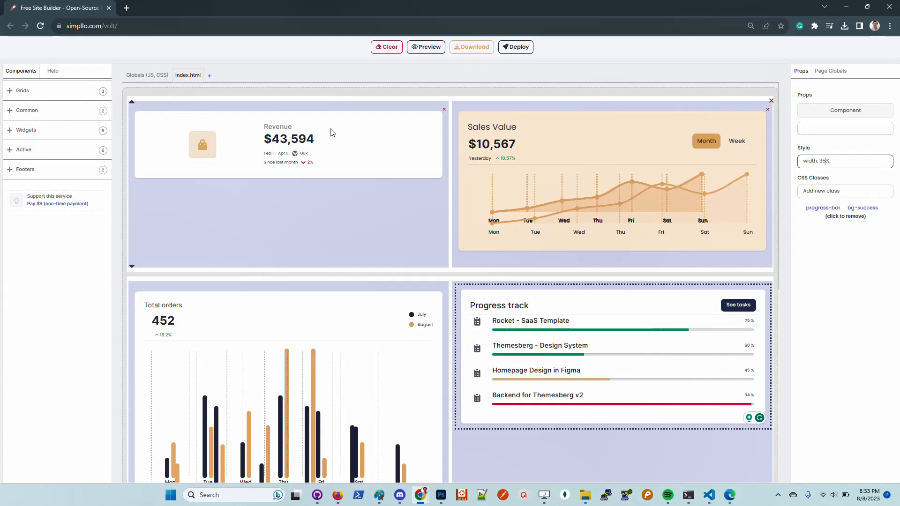
scroll(547, 457, "down", 8)
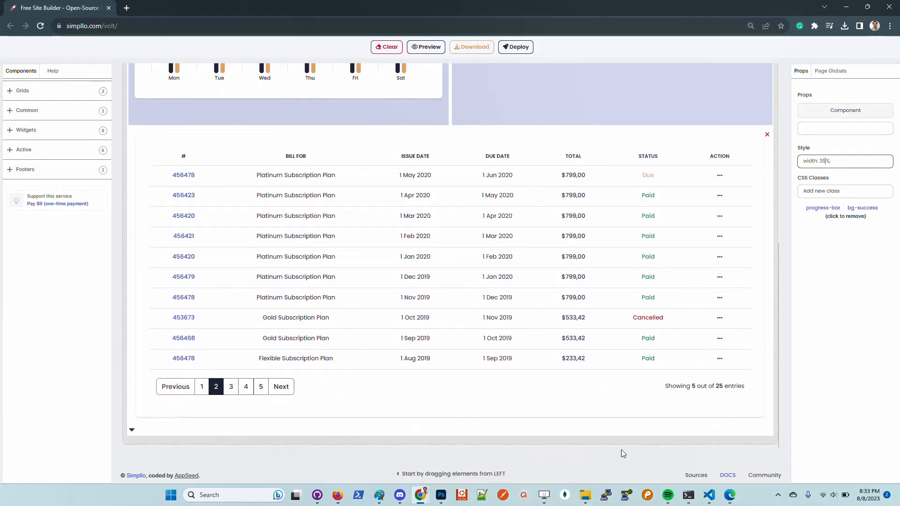
left_click(697, 475)
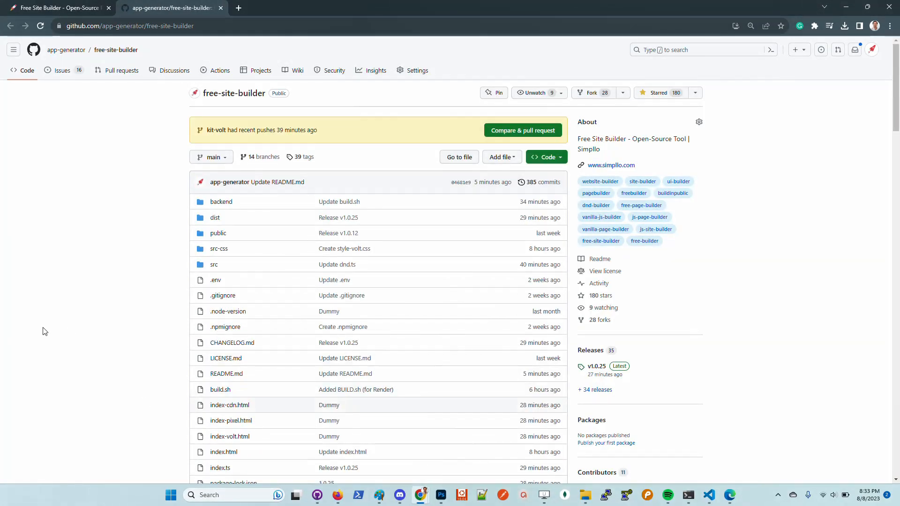
key("ctrl+plus")
scroll(112, 303, "down", 5)
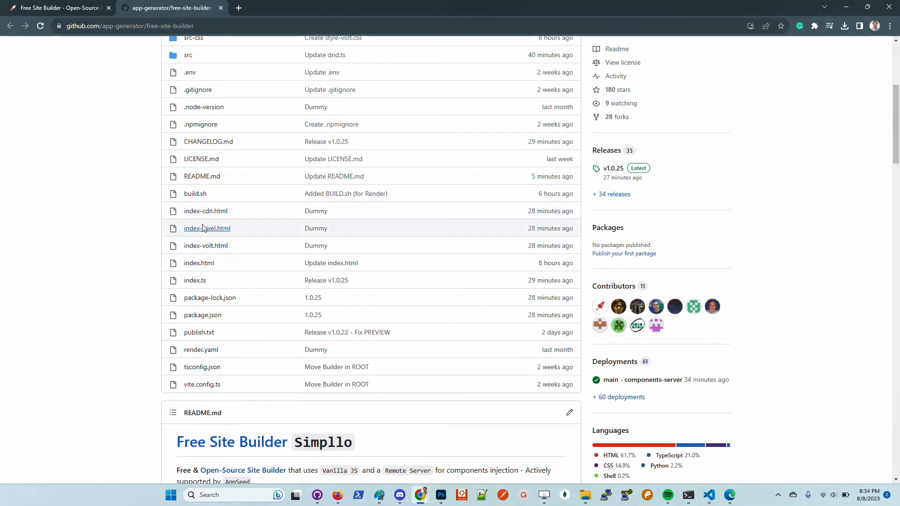
left_click_drag(235, 211, 192, 209)
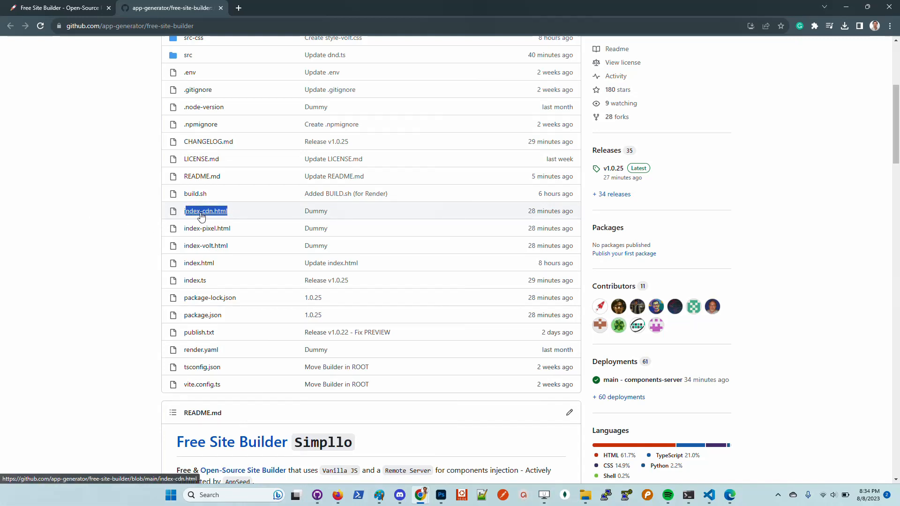
Return to the Volt builder and clear all components from the dashboard page.
left_click(21, 8)
scroll(159, 163, "up", 10)
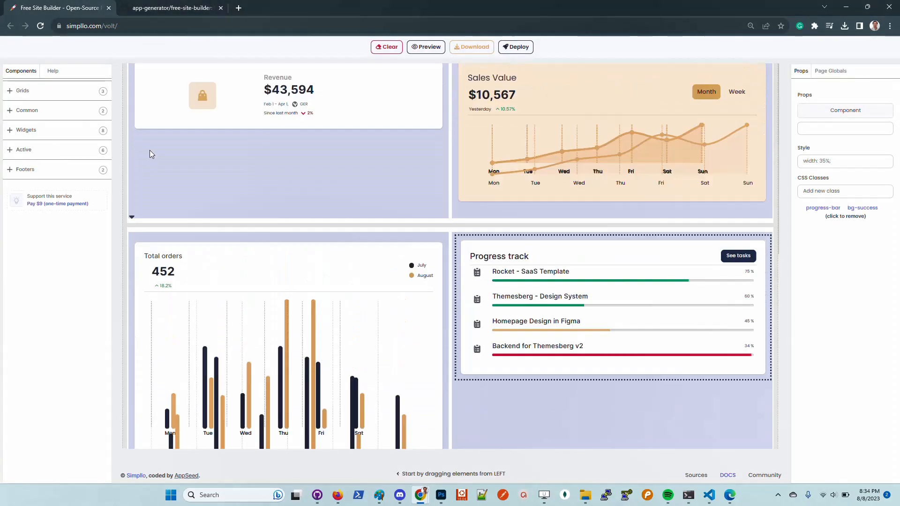
left_click(152, 26)
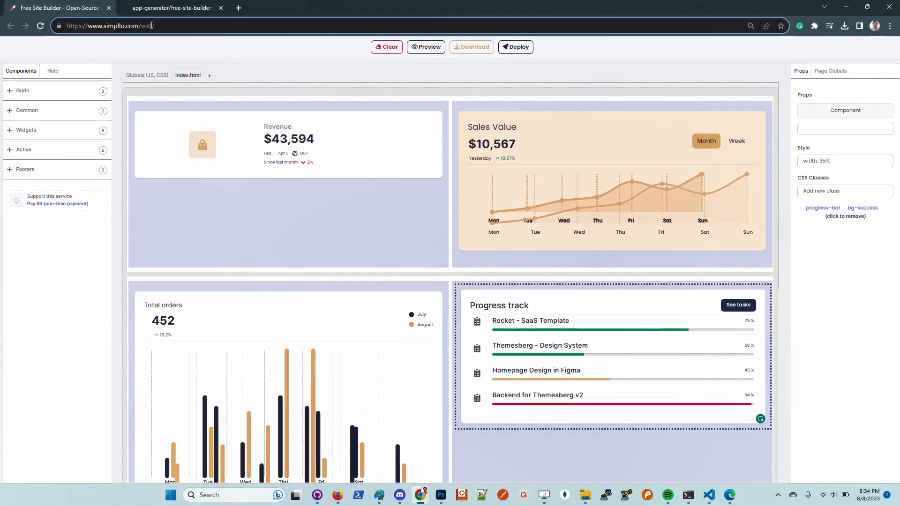
key("ctrl+shift+Left")
left_click(383, 51)
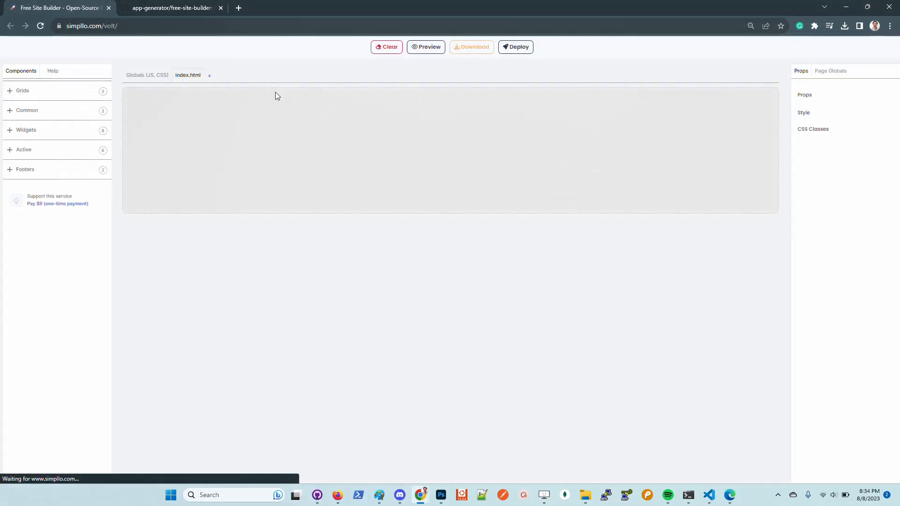
left_click(148, 26)
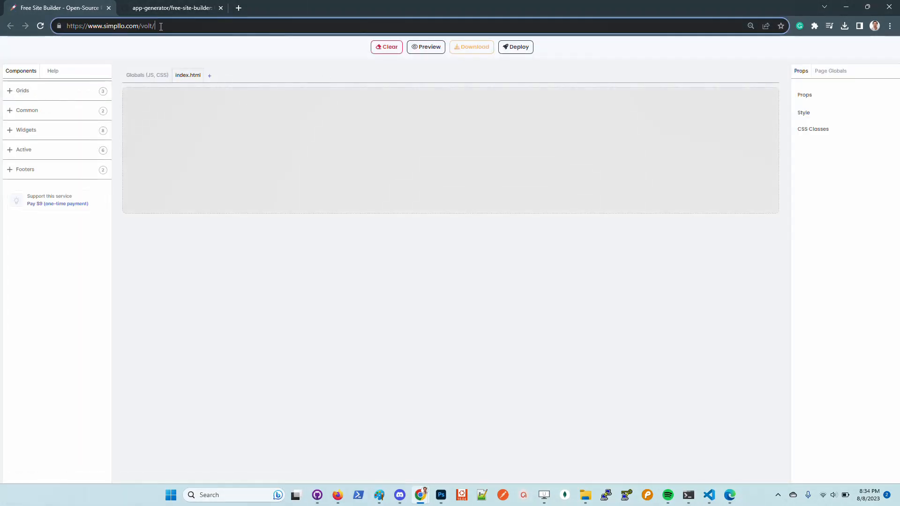
key("ctrl+shift+Left")
key("BackSpace")
key("Return")
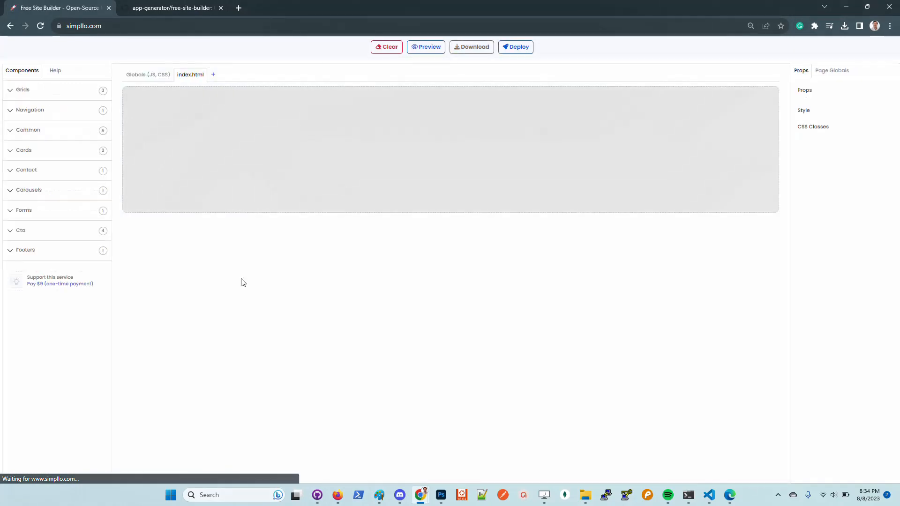
key("ctrl+plus")
left_click(65, 123)
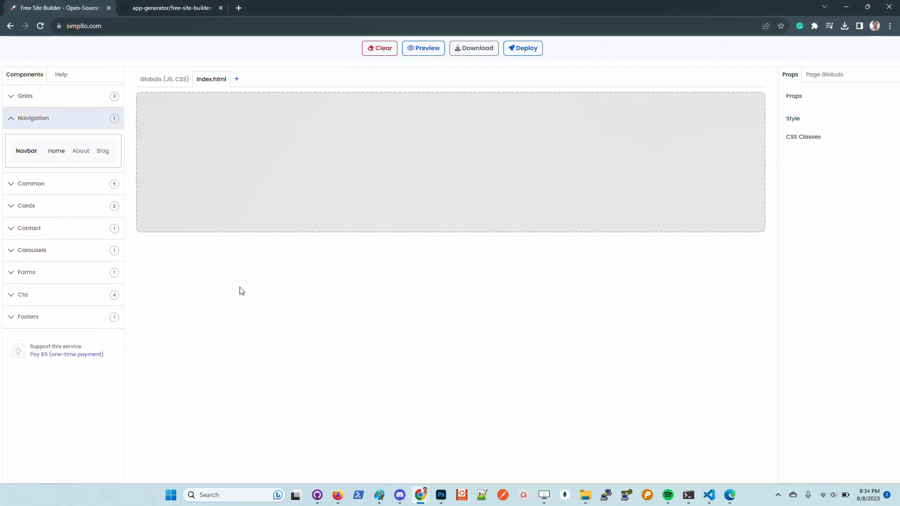
left_click(48, 274)
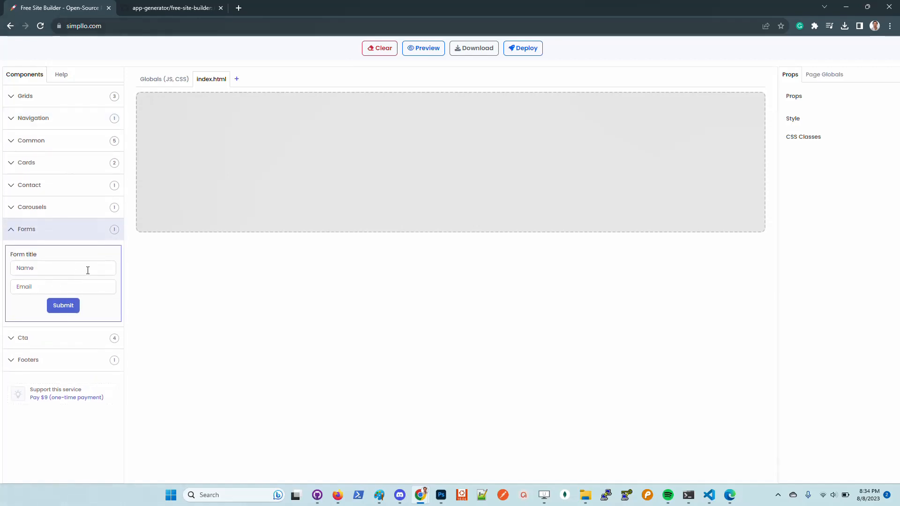
Open index-volt.html in the free-site-builder GitHub repository and download the raw file.
left_click(191, 9)
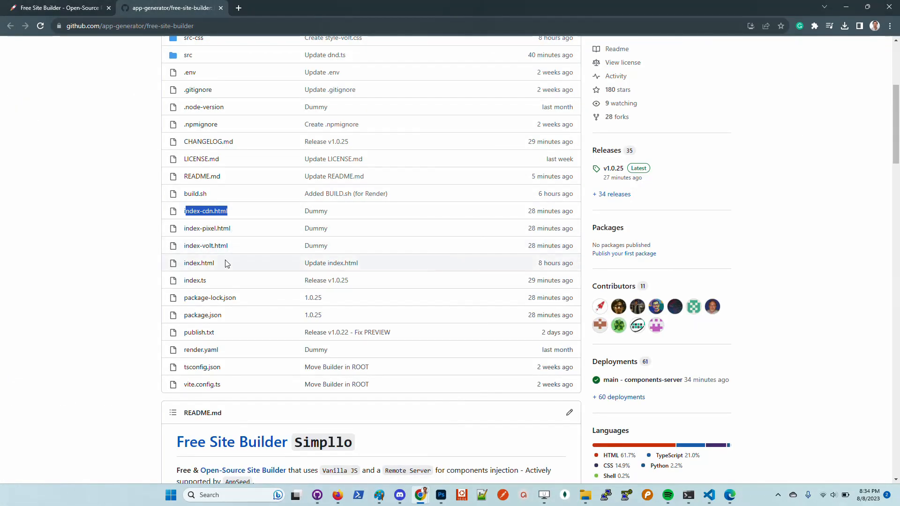
left_click_drag(231, 247, 186, 248)
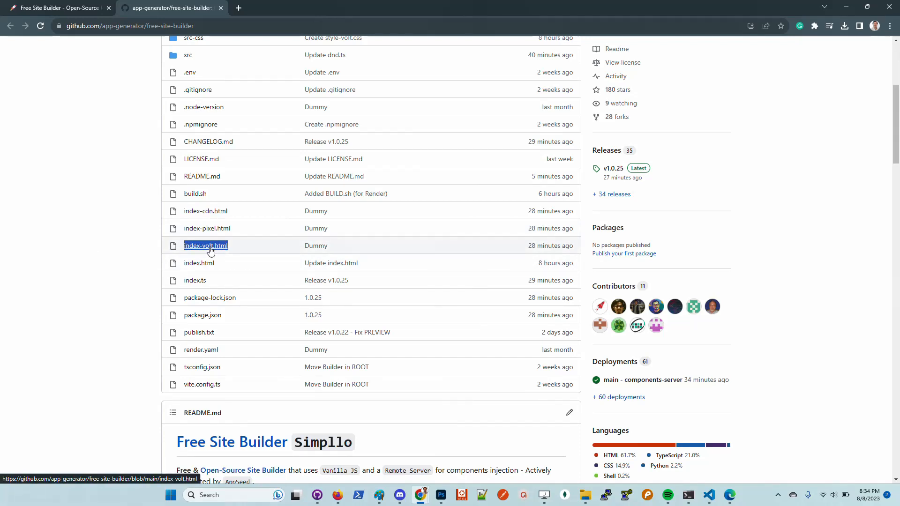
left_click(206, 246)
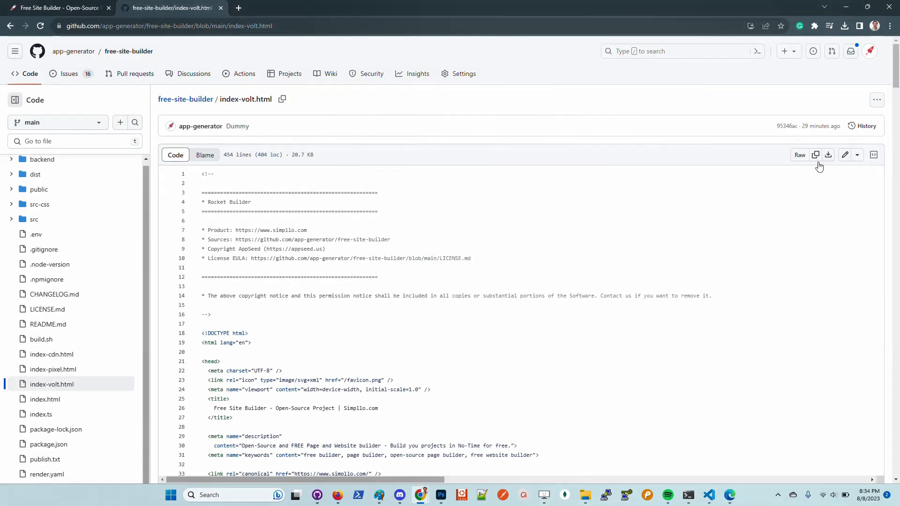
scroll(572, 295, "down", 4)
scroll(603, 282, "up", 4)
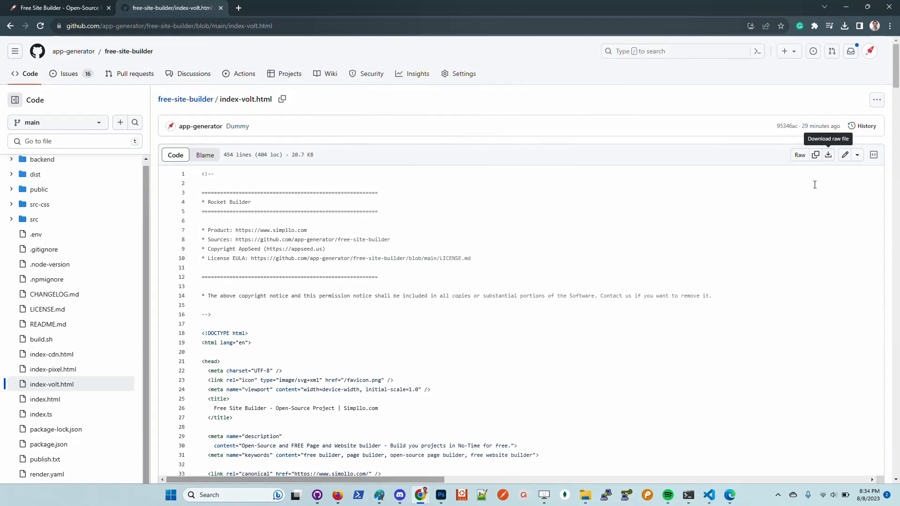
left_click(828, 155)
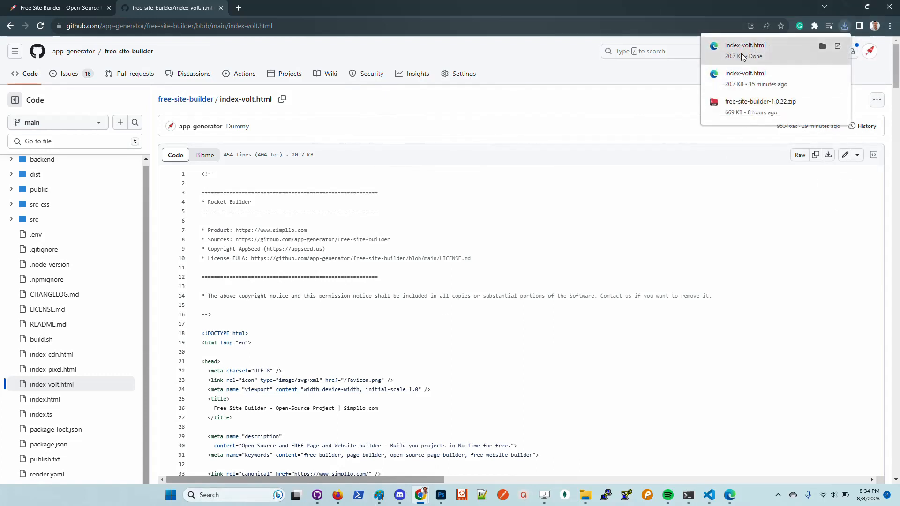
Open the downloaded index-volt.html from the Downloads folder in Edge and enlarge the page slightly.
left_click(823, 47)
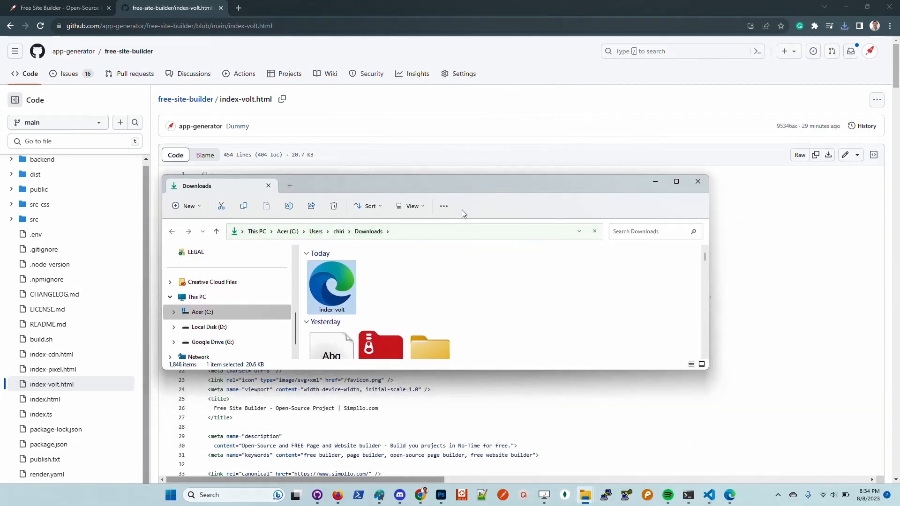
double_click(336, 283)
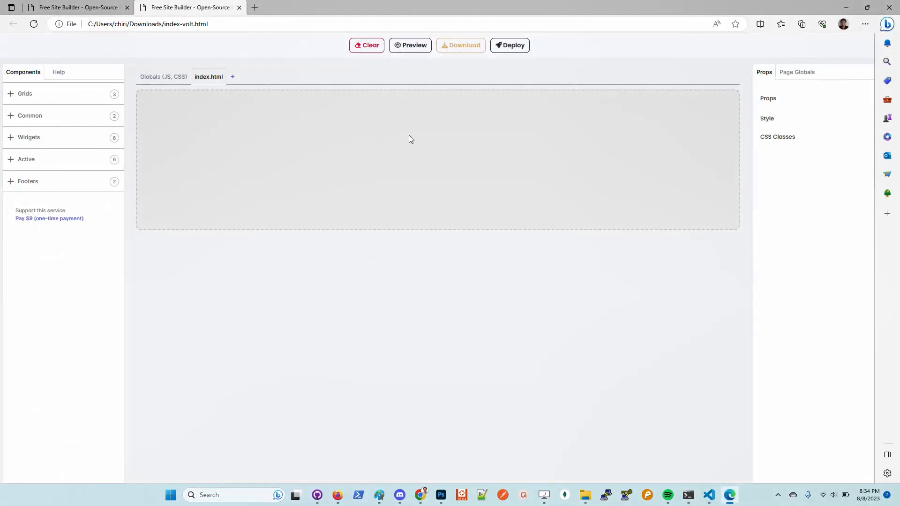
key("ctrl+plus")
key("ctrl+plus")
key("ctrl+plus")
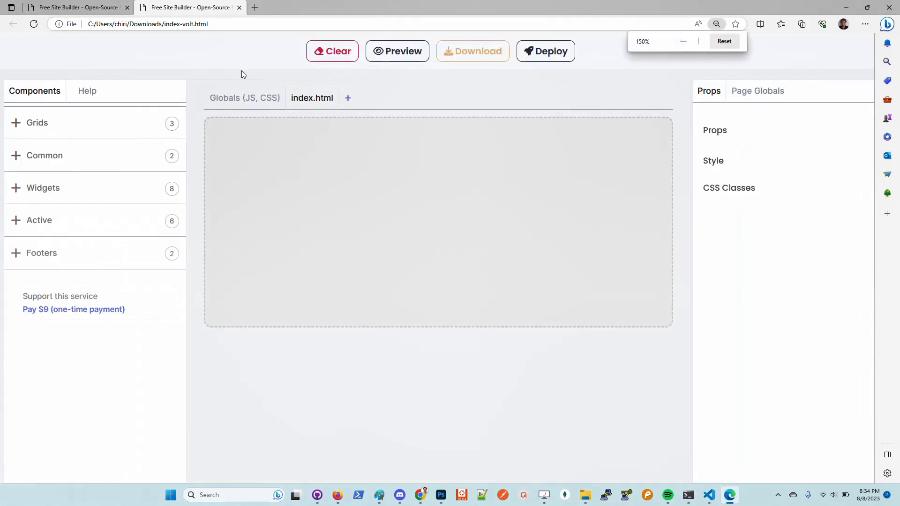
key("ctrl+minus")
key("ctrl+minus")
key("ctrl+l")
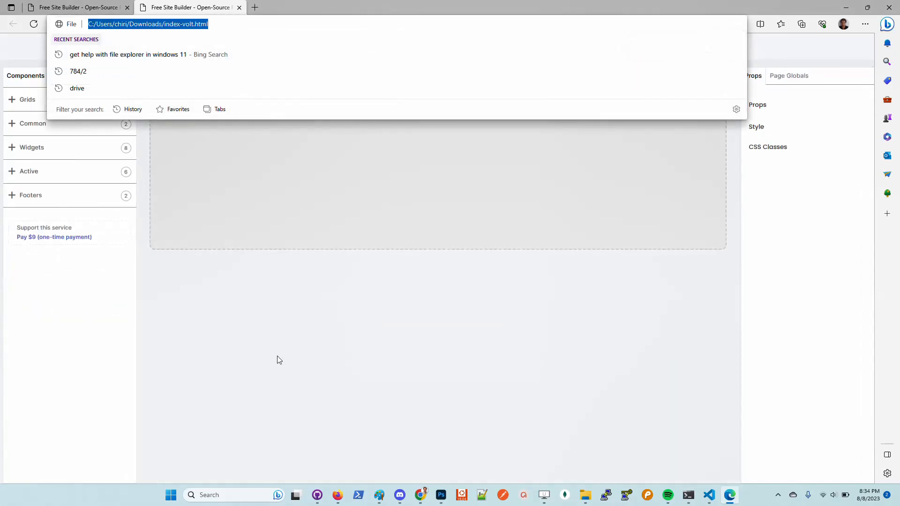
left_click(279, 360)
Add a two-column 50% grid to the empty page and place the Progress track widget in its first column.
left_click(71, 99)
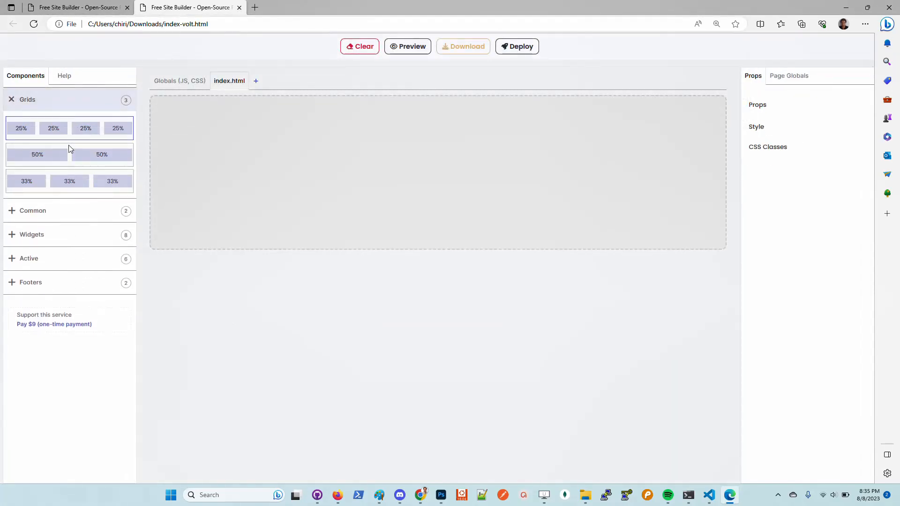
left_click_drag(69, 149, 169, 225)
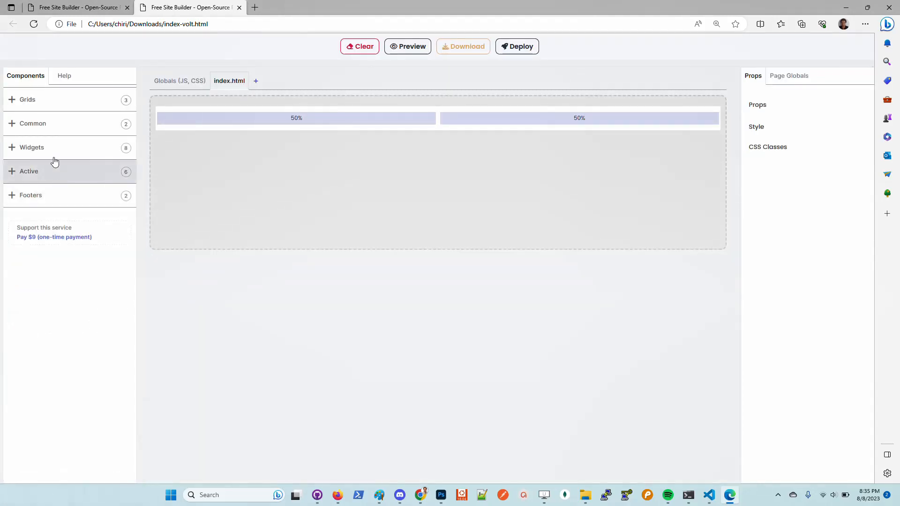
left_click(53, 148)
left_click_drag(69, 174, 261, 119)
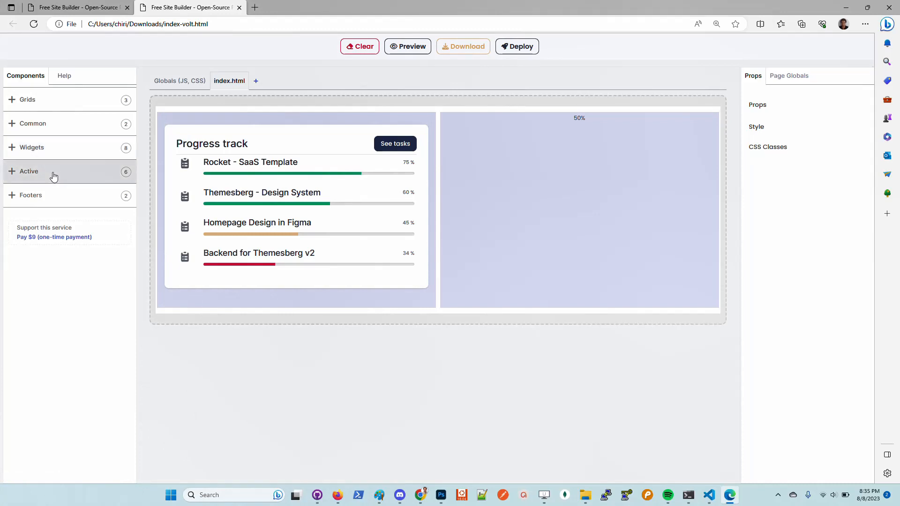
Add the Sales Value chart to the grid's second column and the subscription billing table below the grid.
left_click(55, 173)
left_click_drag(74, 335, 545, 198)
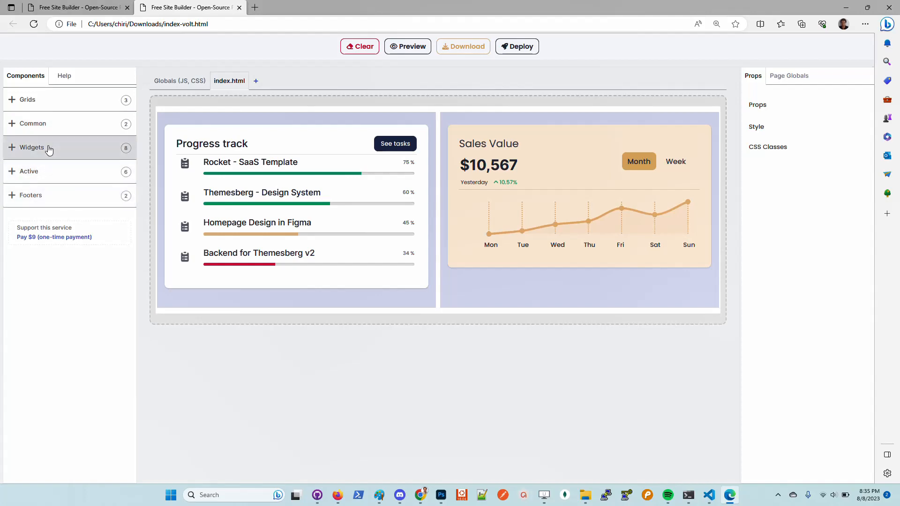
left_click(50, 173)
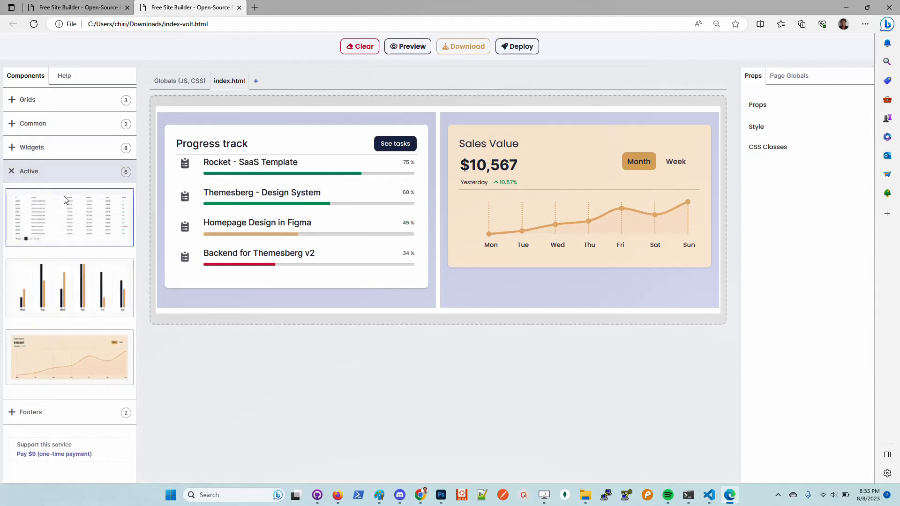
left_click_drag(64, 196, 232, 316)
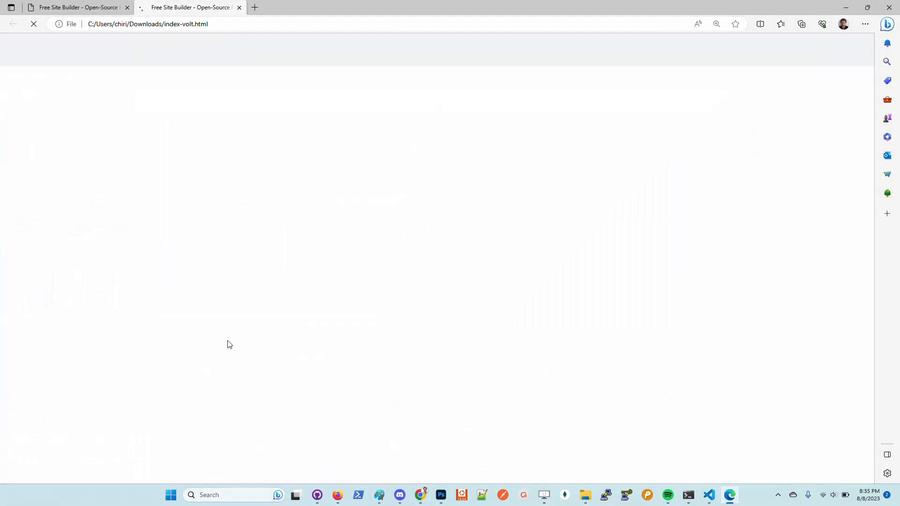
scroll(720, 271, "down", 4)
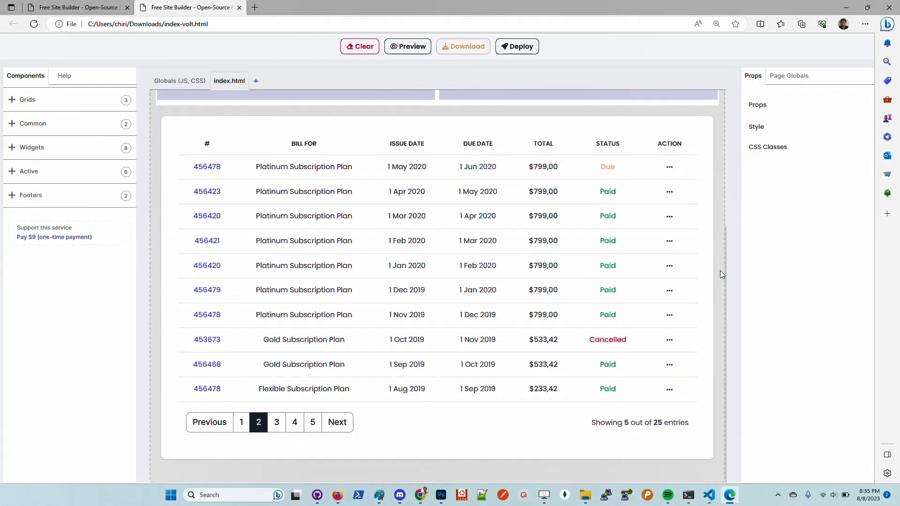
key("ctrl+minus")
scroll(638, 294, "up", 3)
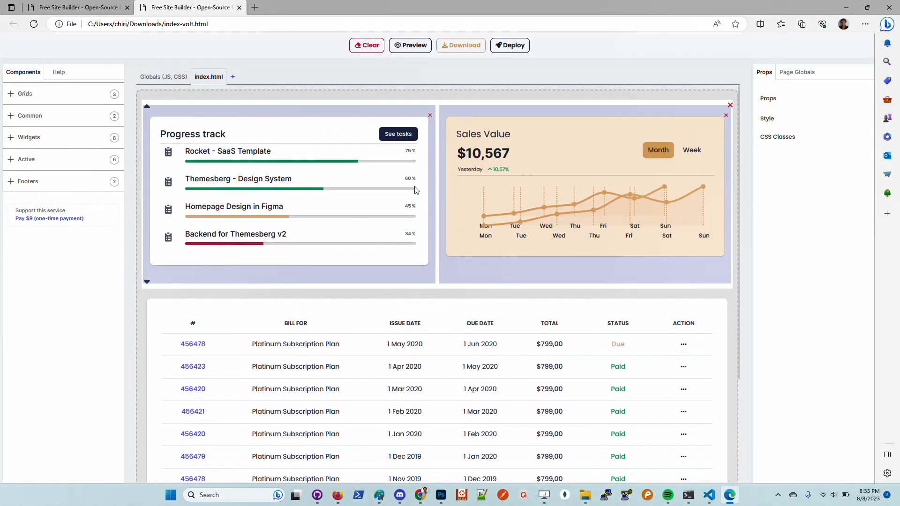
left_click(231, 25)
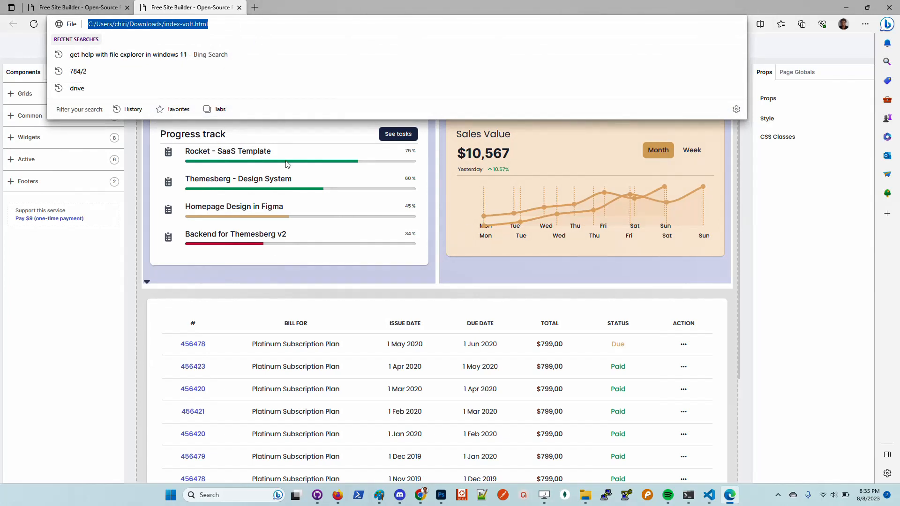
left_click(312, 293)
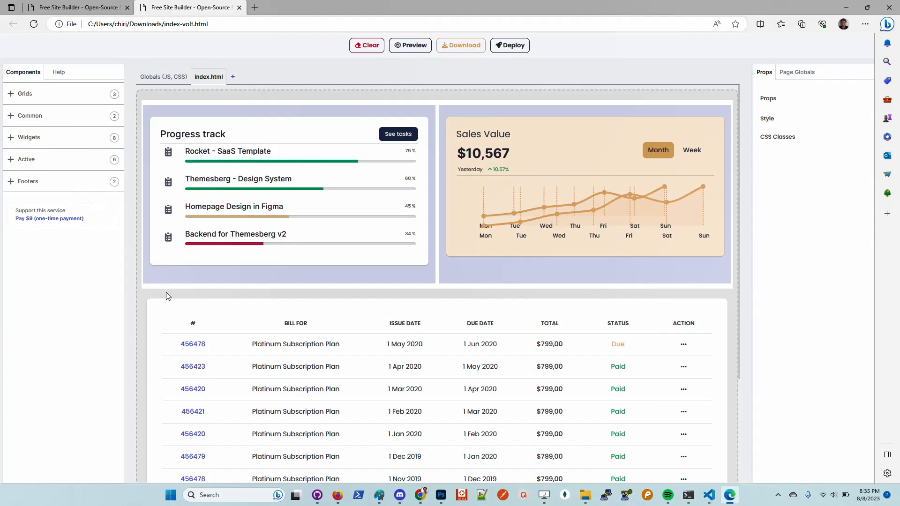
View the page source of the local index-volt.html and inspect its linked style-volt.css stylesheet.
mouse_move(146, 294)
right_click(85, 306)
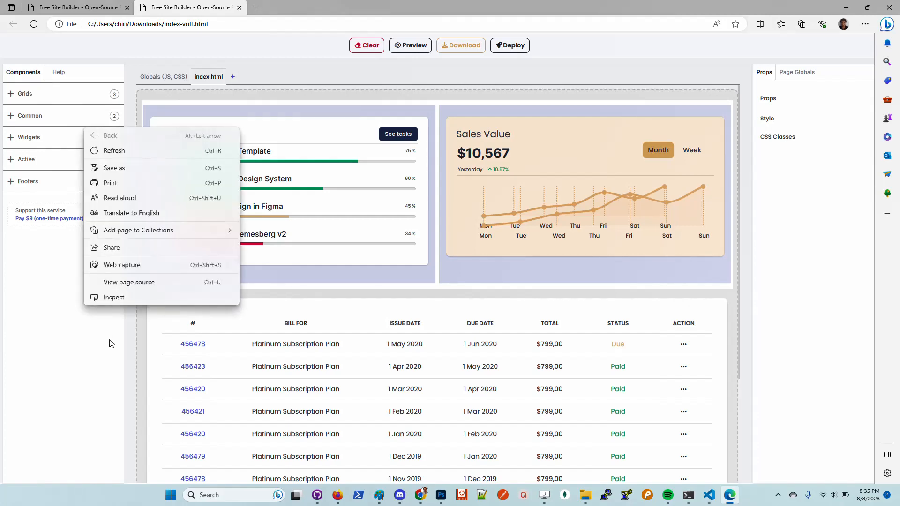
left_click(128, 283)
scroll(577, 219, "down", 5)
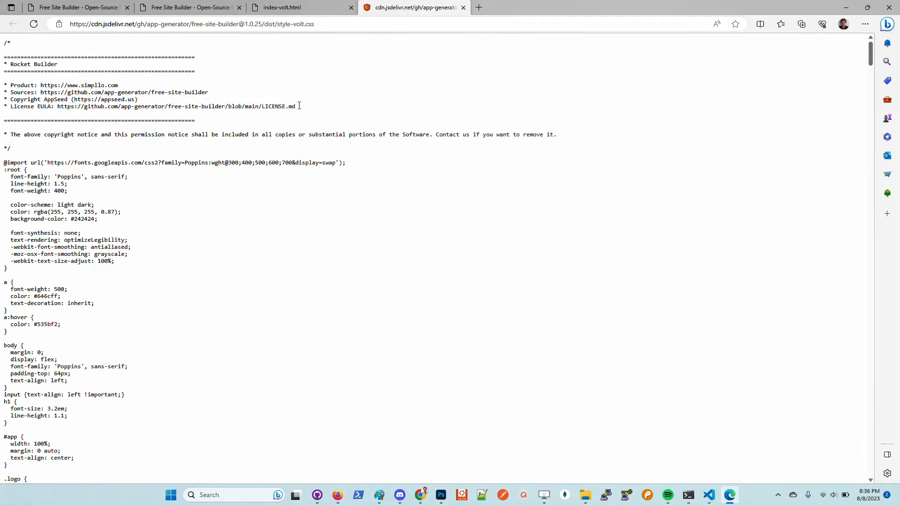
left_click(296, 9)
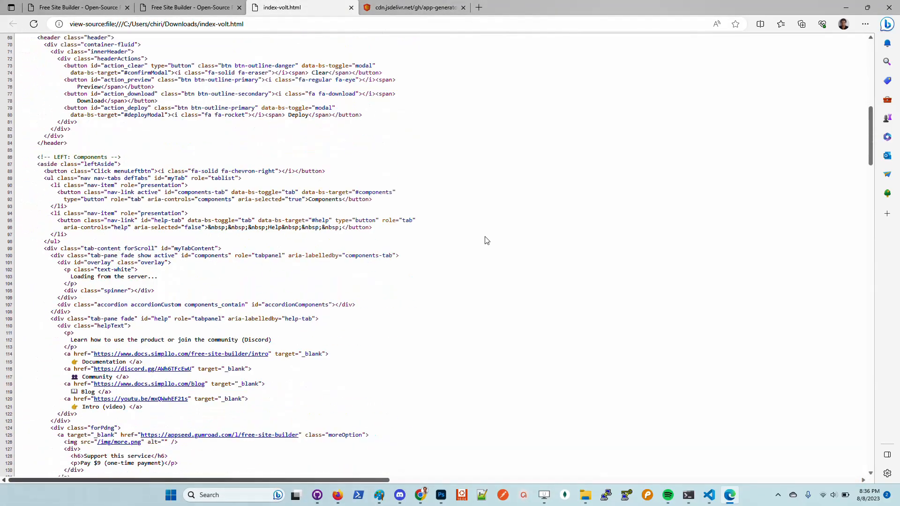
Find the Builder Core JS script in the page source, highlight its DNDBuilder import URL and enlarge the page to 125%.
scroll(487, 240, "down", 20)
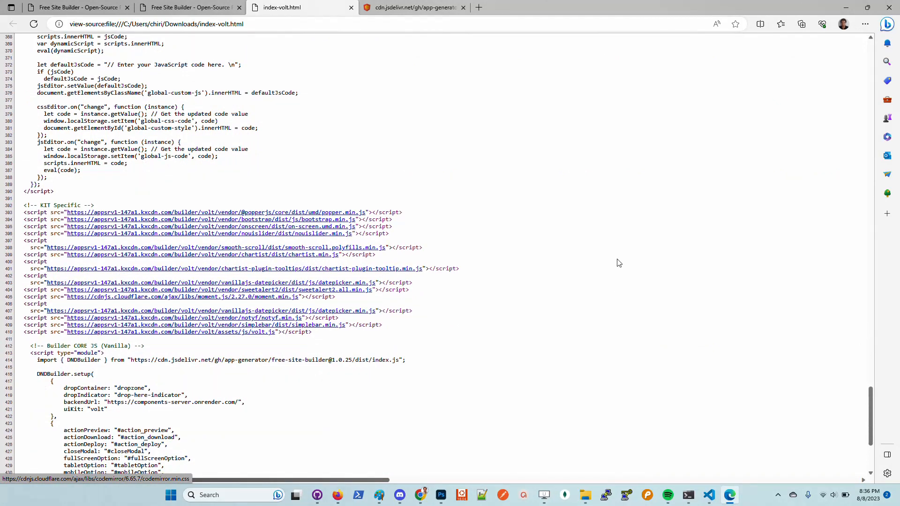
scroll(535, 325, "down", 4)
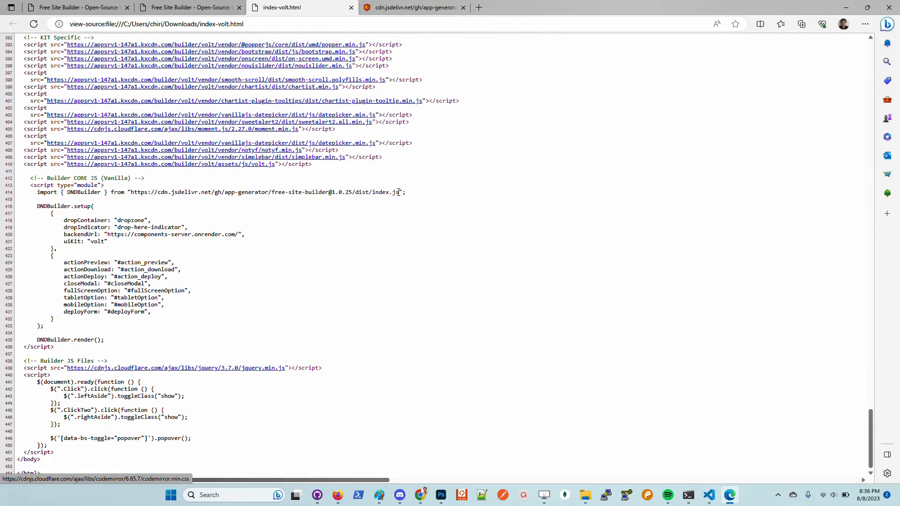
left_click_drag(399, 192, 120, 193)
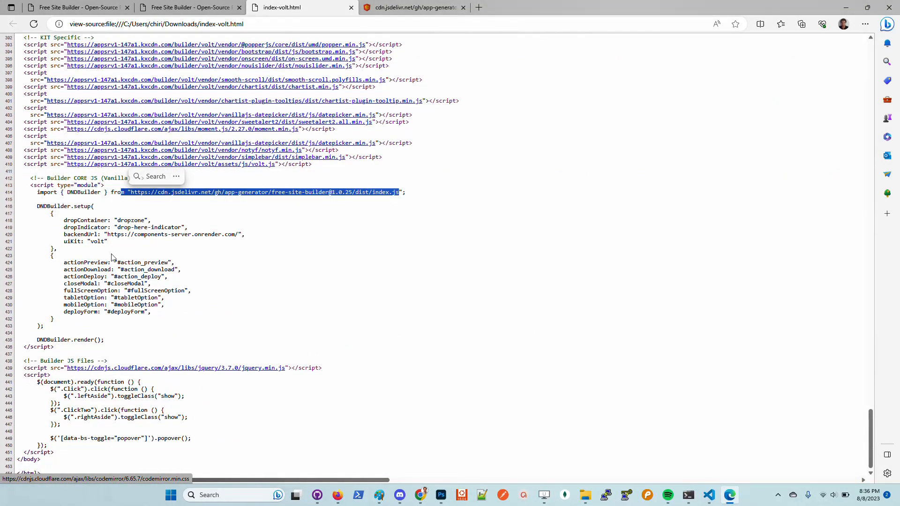
key("ctrl+plus")
key("ctrl+plus")
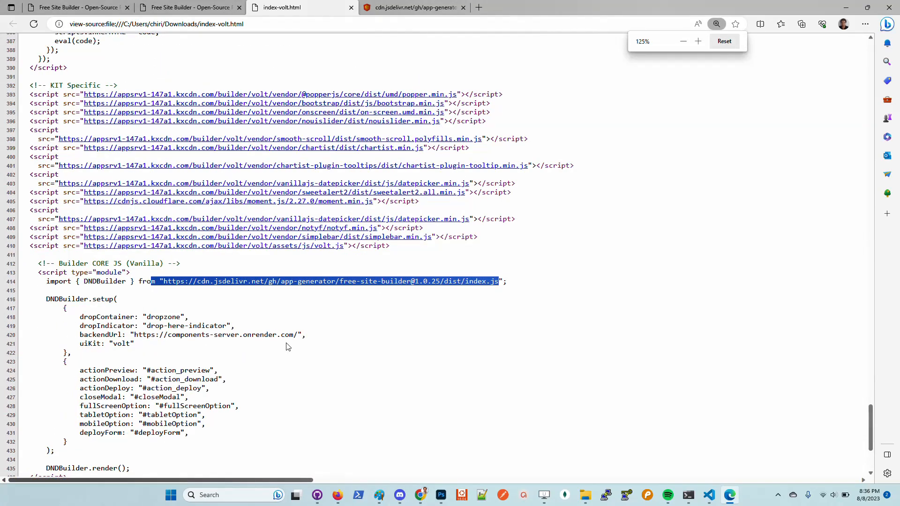
Examine the DNDBuilder.setup options, highlighting the backendUrl address and the uiKit value.
scroll(288, 347, "down", 3)
left_click_drag(299, 202, 135, 202)
left_click(311, 201)
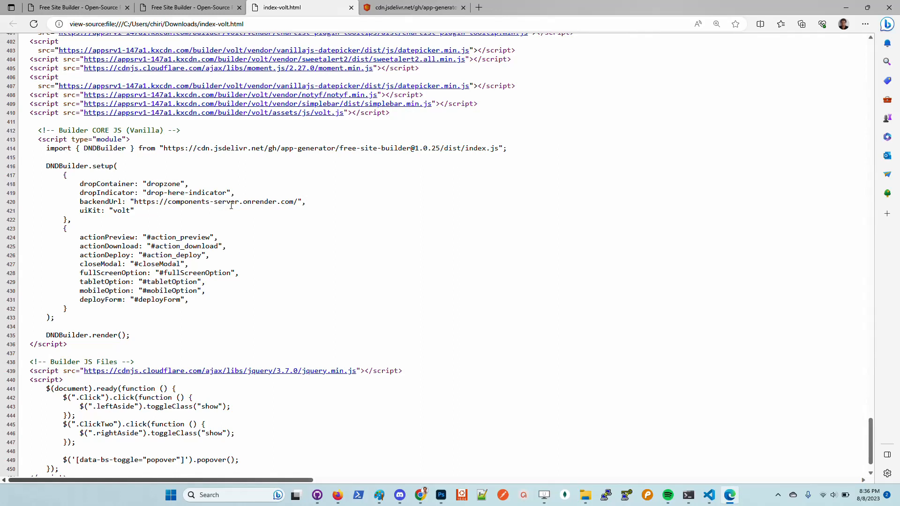
double_click(121, 211)
left_click(161, 217)
double_click(123, 211)
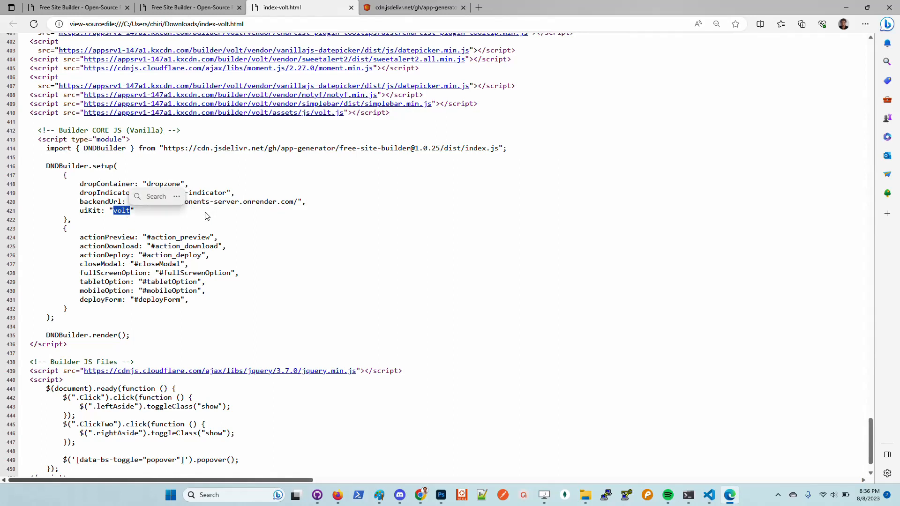
left_click(122, 211)
double_click(123, 211)
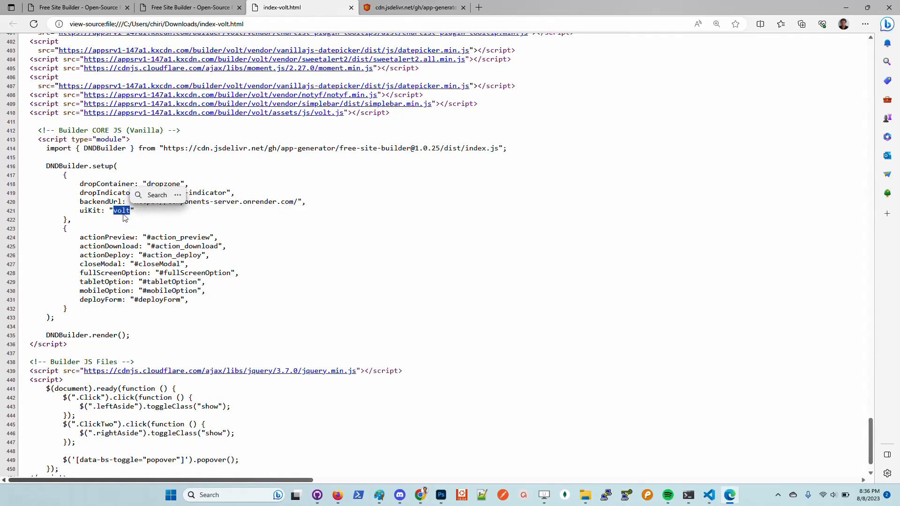
left_click(141, 217)
double_click(123, 211)
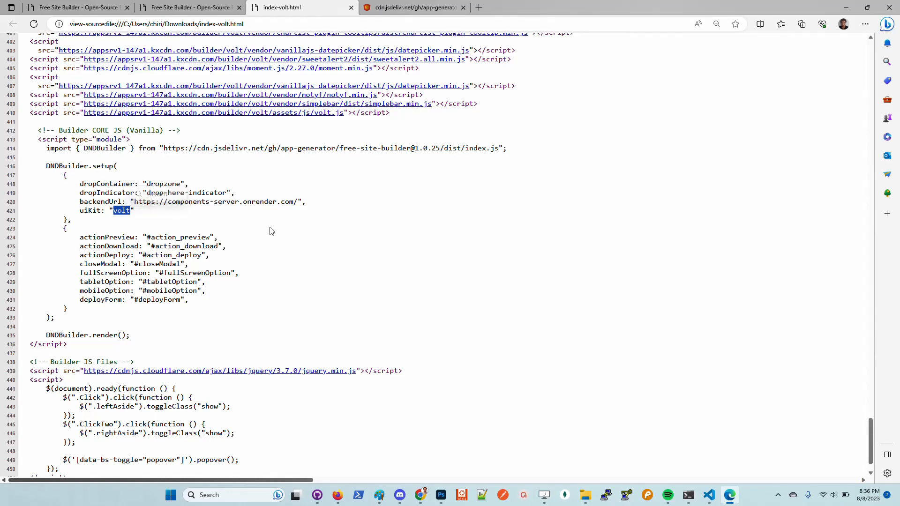
Return to the local index-volt.html builder page and reduce its zoom to show more of the dashboard.
left_click(190, 7)
scroll(704, 247, "up", 1)
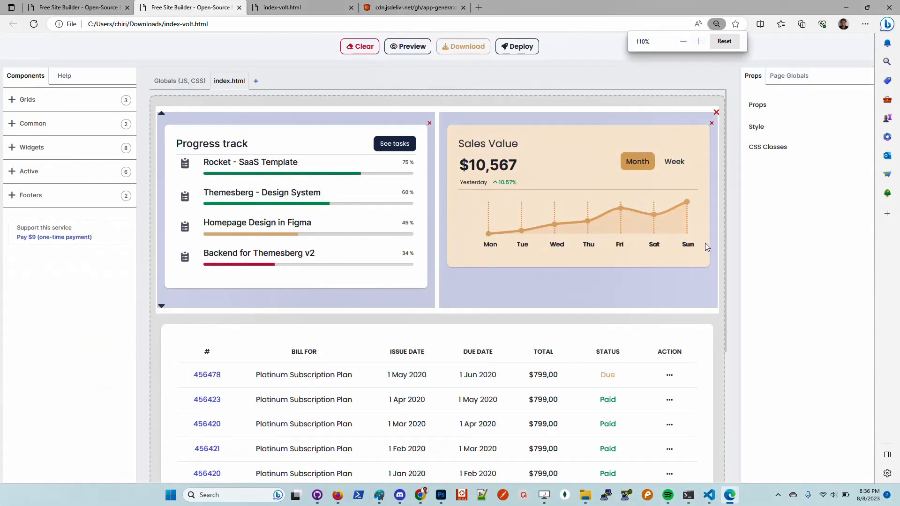
scroll(721, 248, "down", 1)
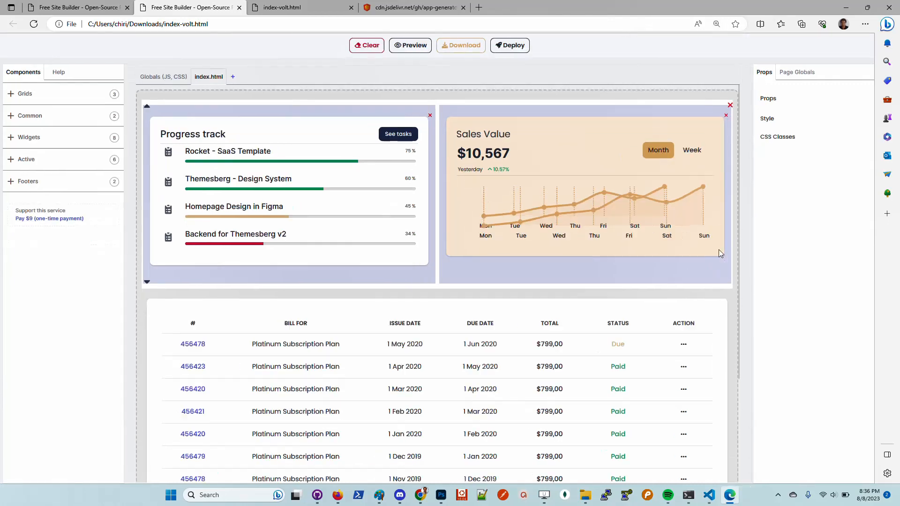